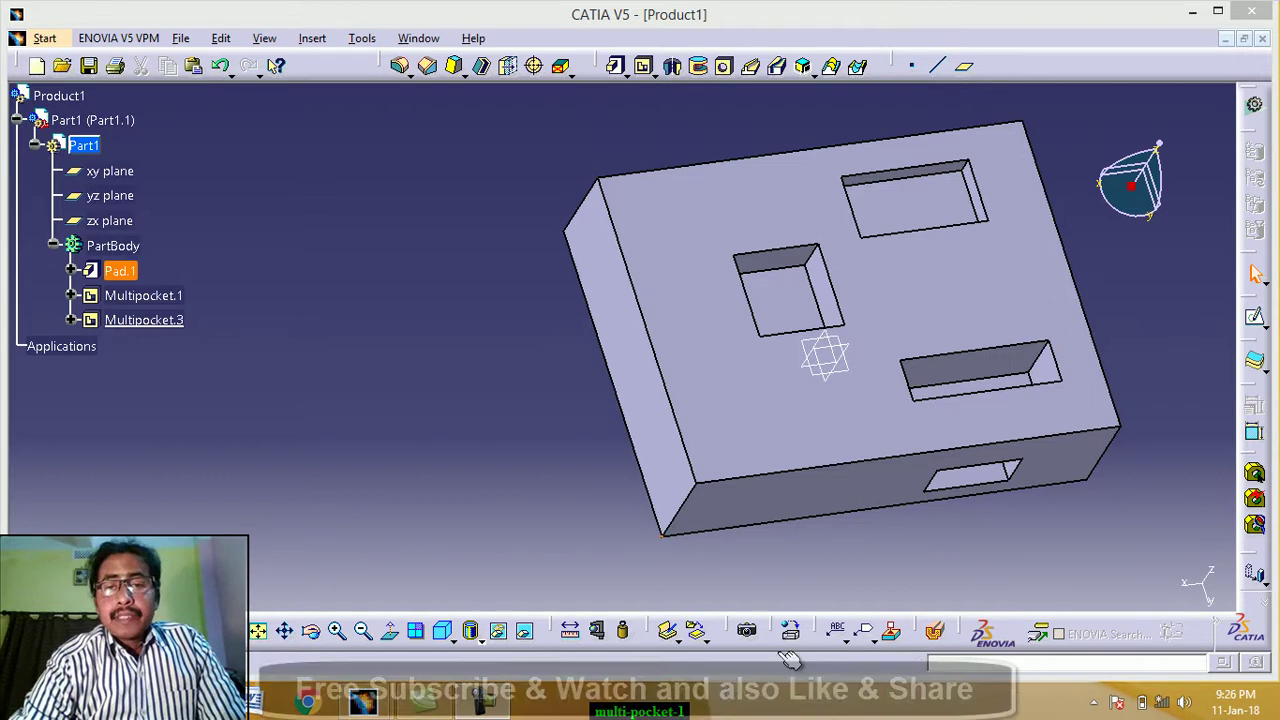
Switch to the second CATIA window, which holds the plain rectangular block
{"action": "middle_click_drag", "start_coordinate": [849, 406], "coordinate": [731, 389]}
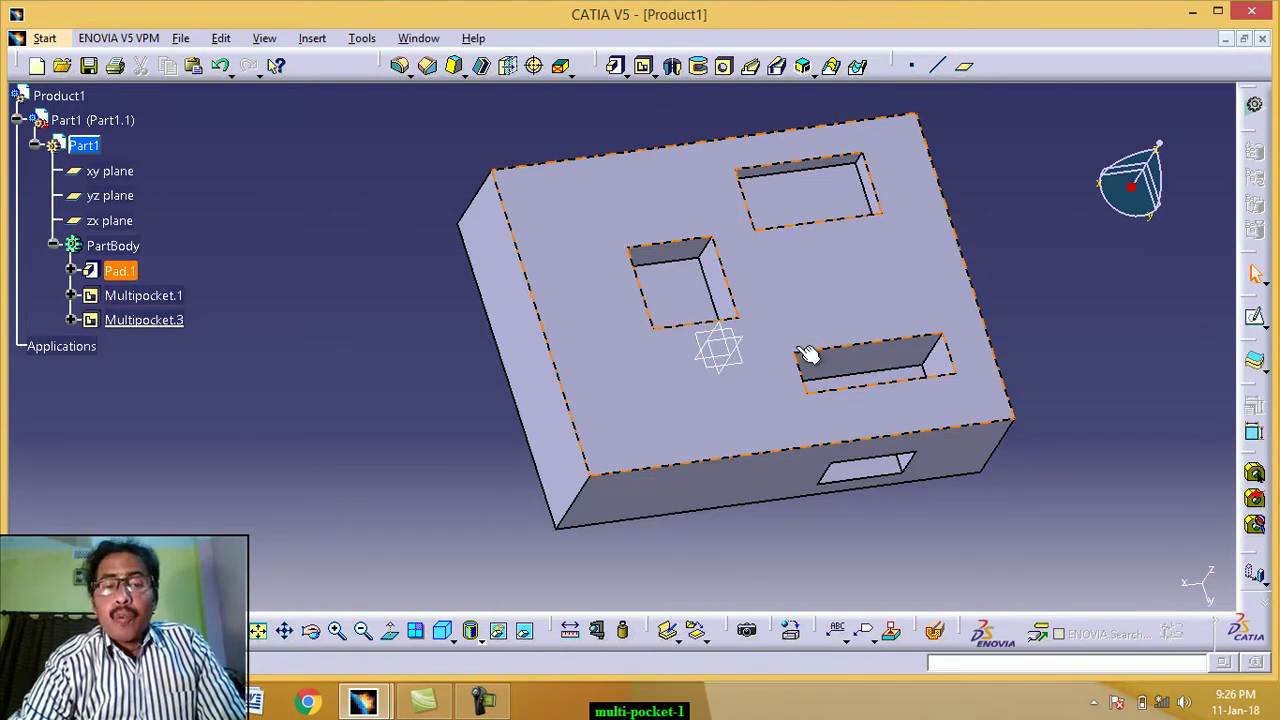
{"action": "left_click", "coordinate": [1193, 14]}
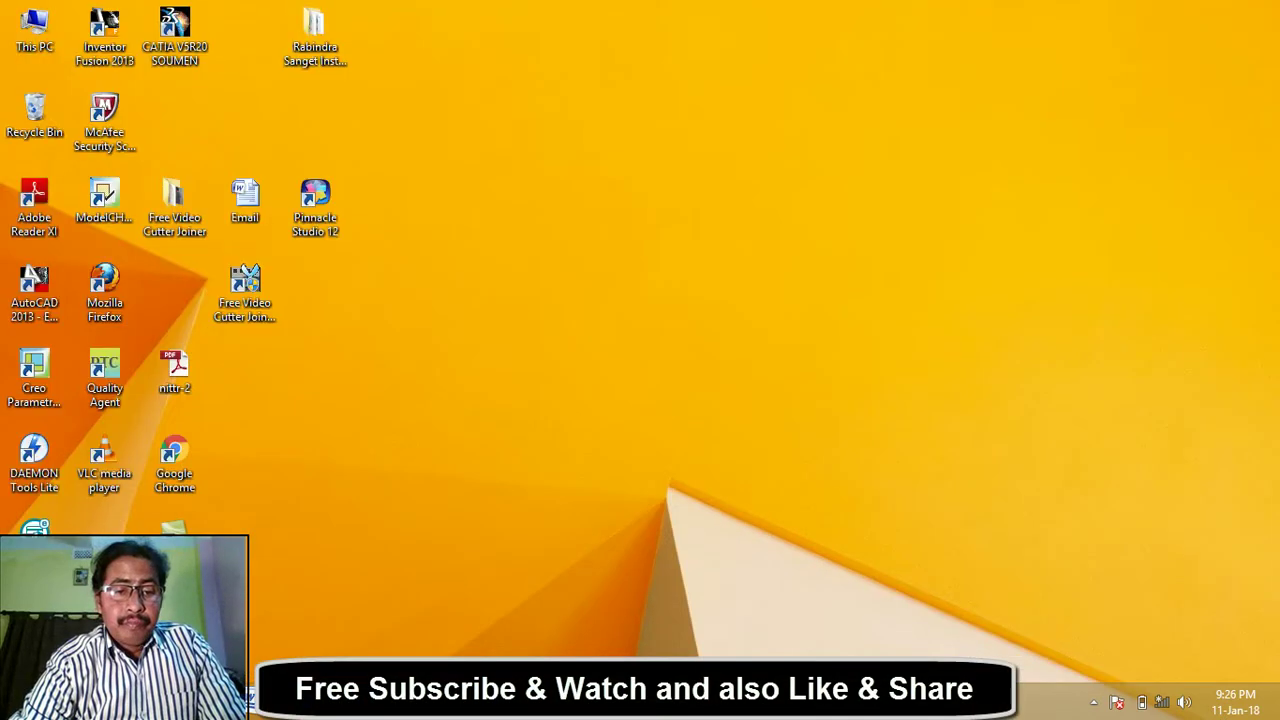
{"action": "mouse_move", "coordinate": [450, 700]}
{"action": "left_click", "coordinate": [550, 552]}
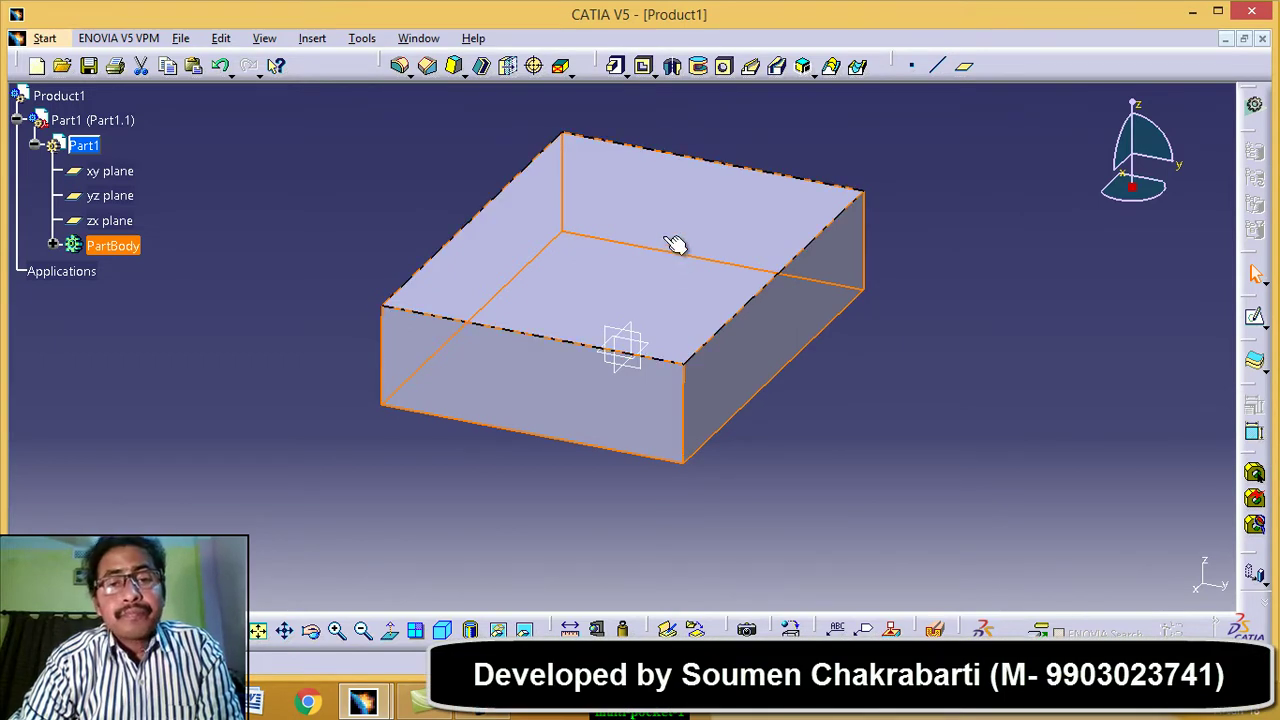
Select the block's top face and open the Insert menu to sketch on it
{"action": "left_click", "coordinate": [596, 280]}
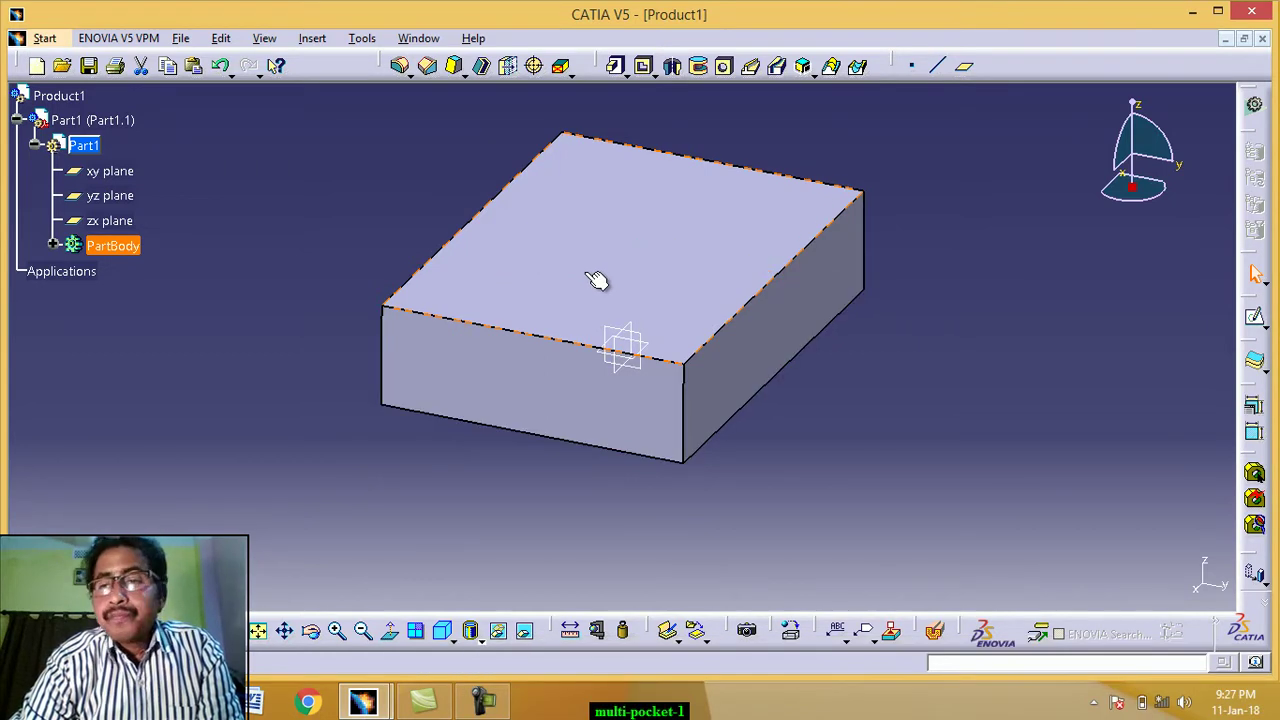
{"action": "left_click", "coordinate": [312, 40]}
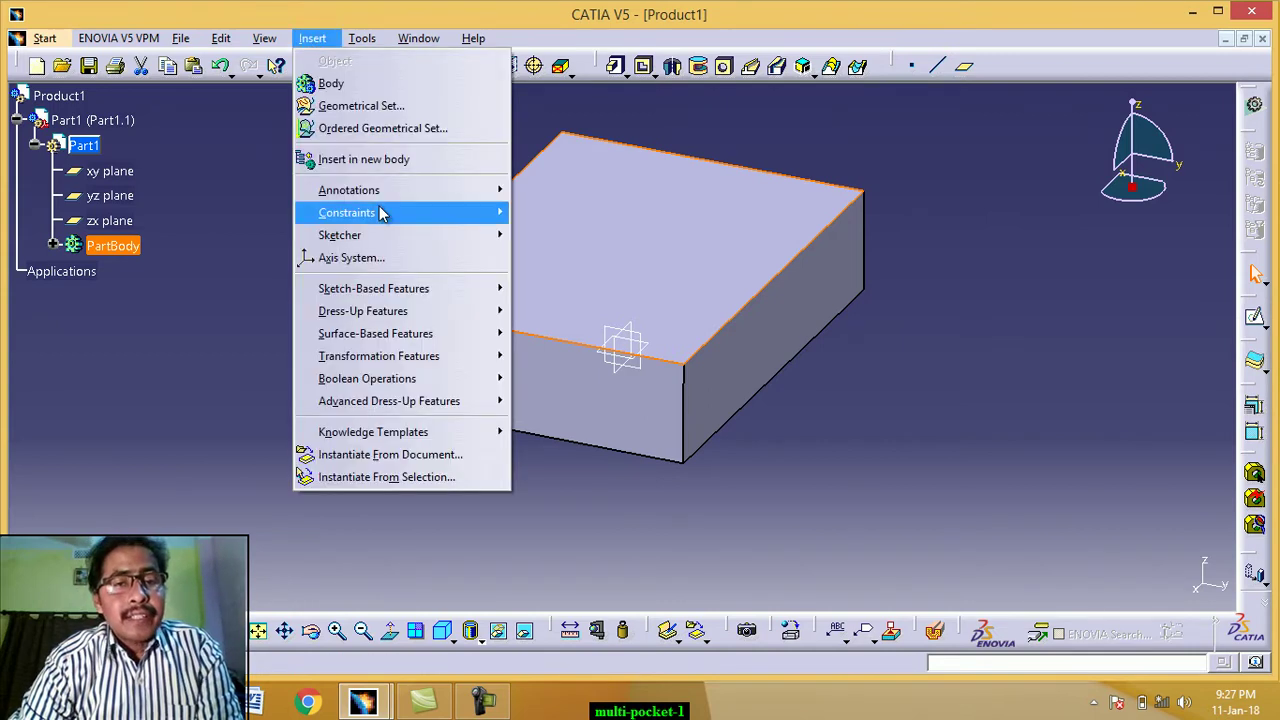
Create a new sketch on the block's top face
{"action": "mouse_move", "coordinate": [375, 240]}
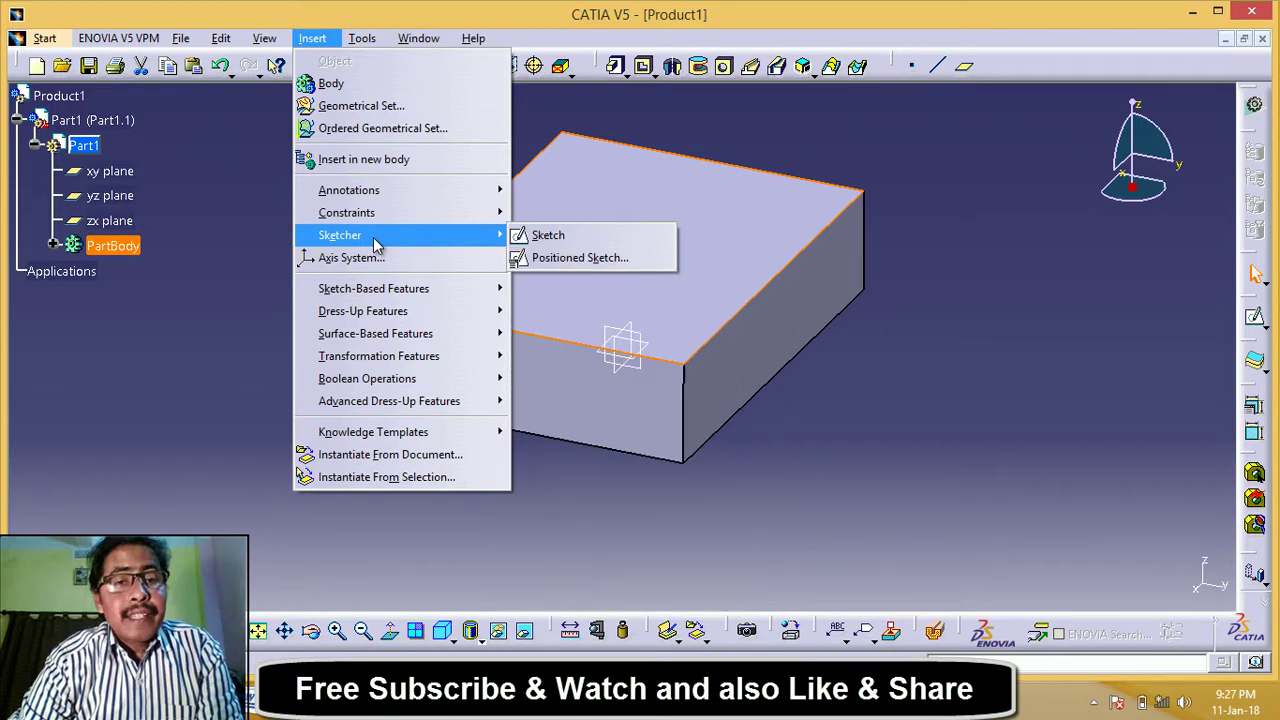
{"action": "left_click", "coordinate": [542, 235]}
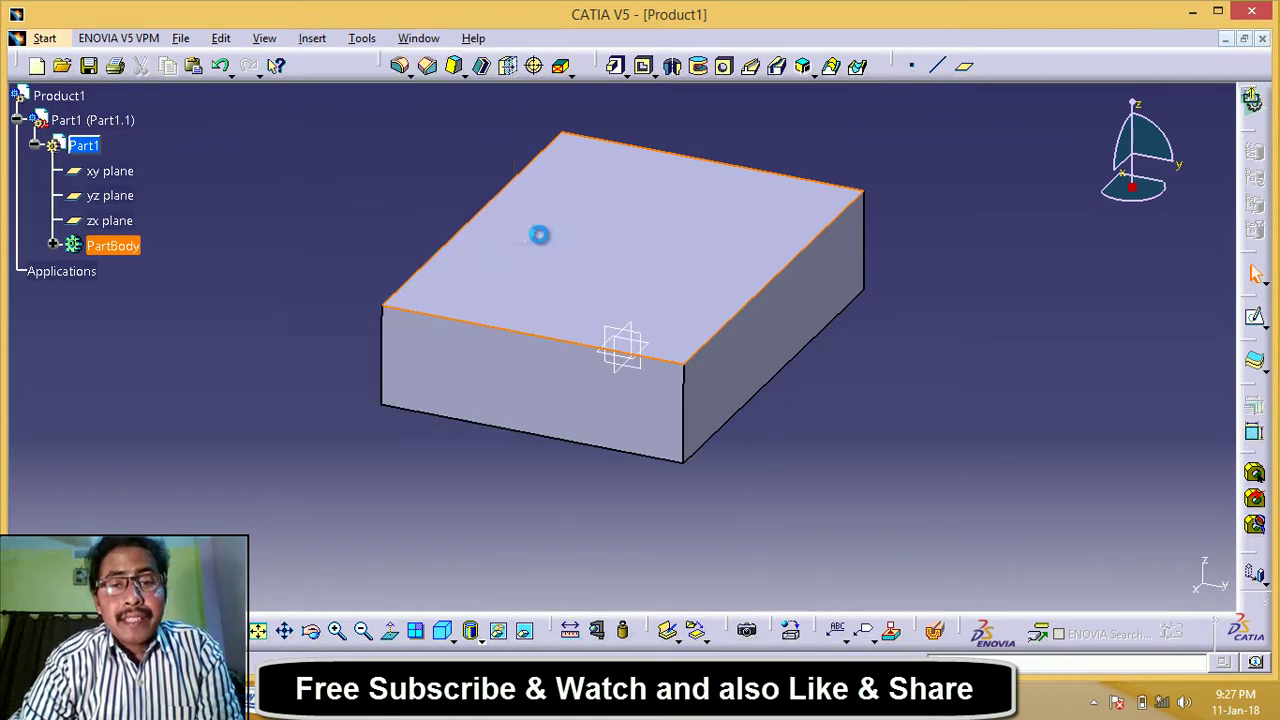
{"action": "left_click", "coordinate": [540, 234]}
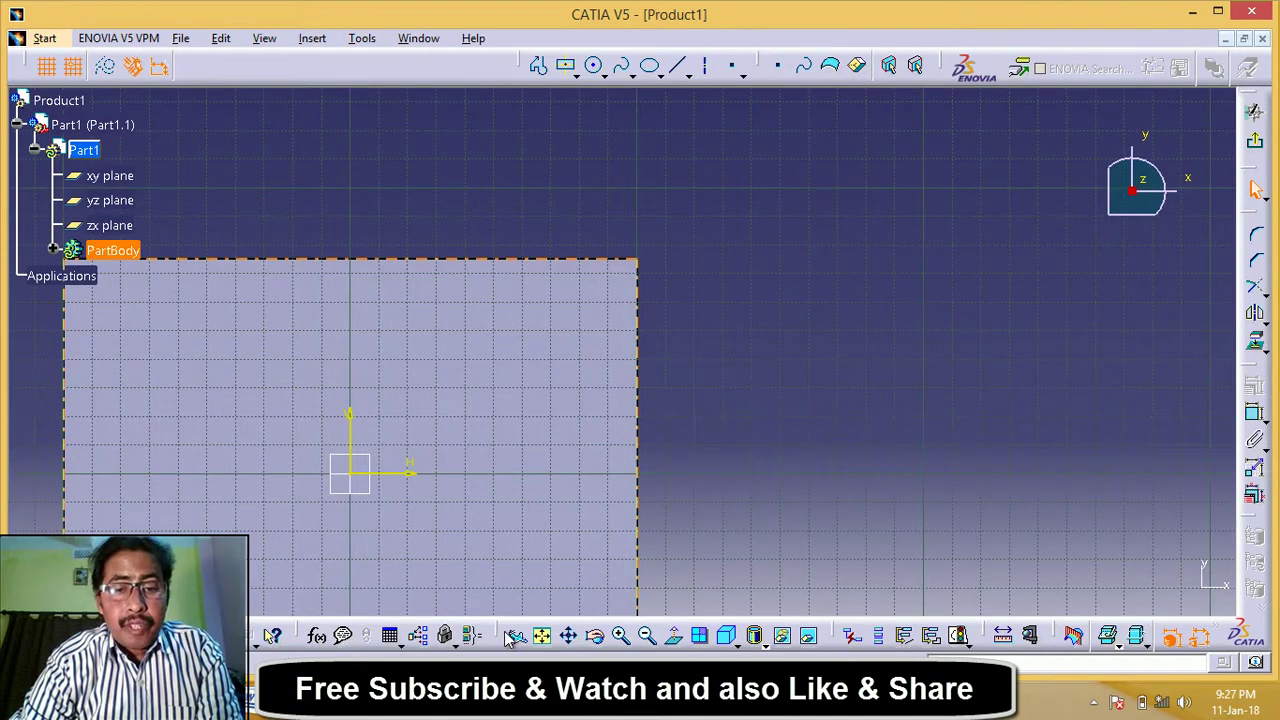
Fit the face in view and draw a centred square in its upper-left area
{"action": "left_click", "coordinate": [543, 638]}
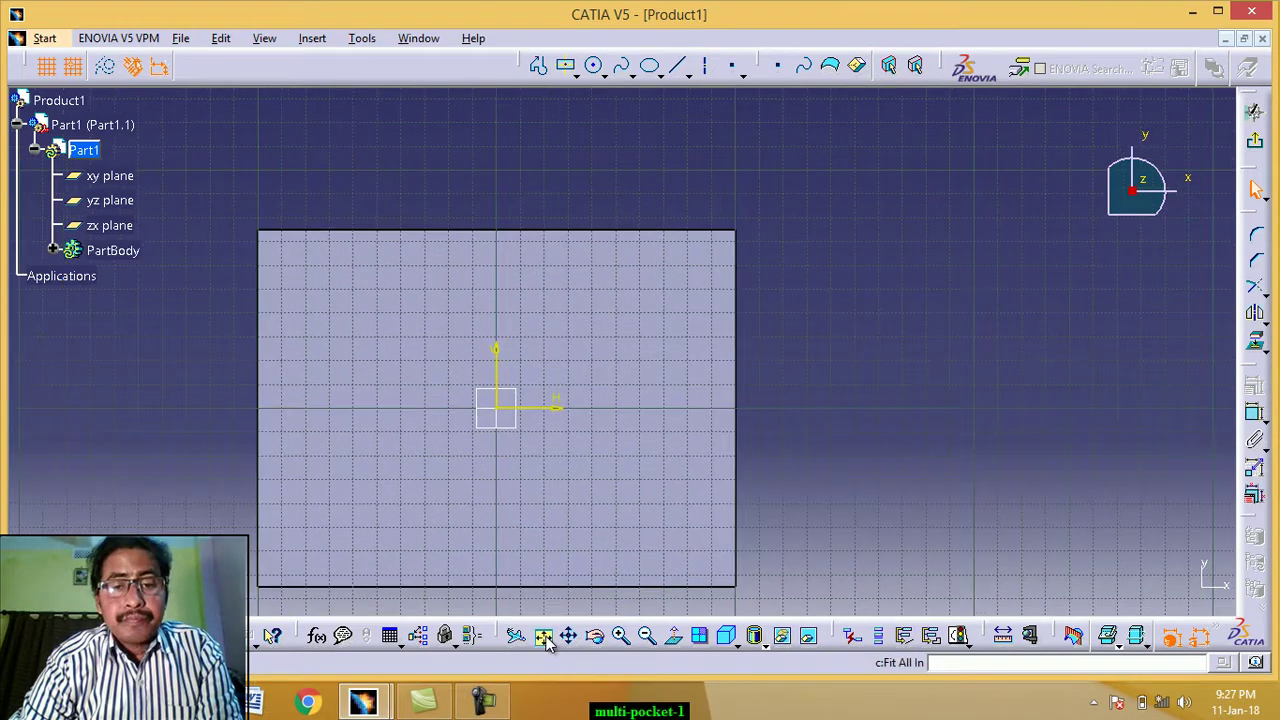
{"action": "left_click", "coordinate": [575, 72]}
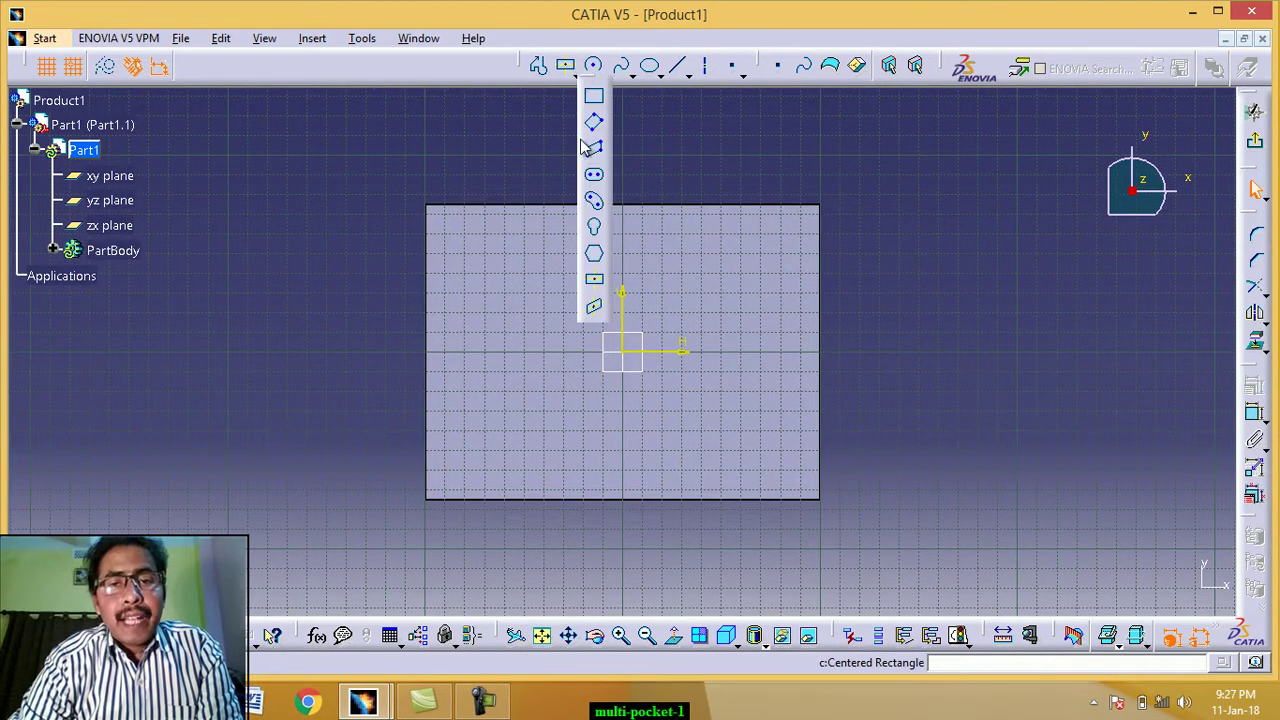
{"action": "left_click", "coordinate": [596, 287]}
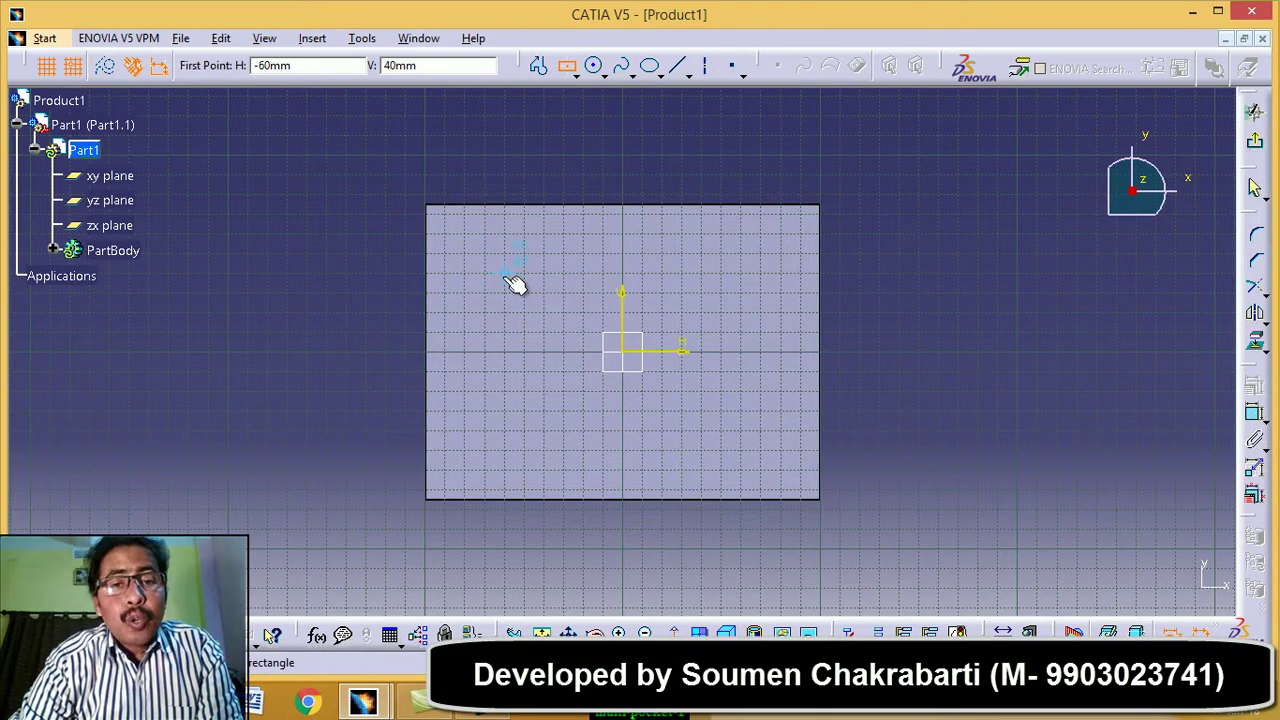
{"action": "left_click", "coordinate": [508, 276]}
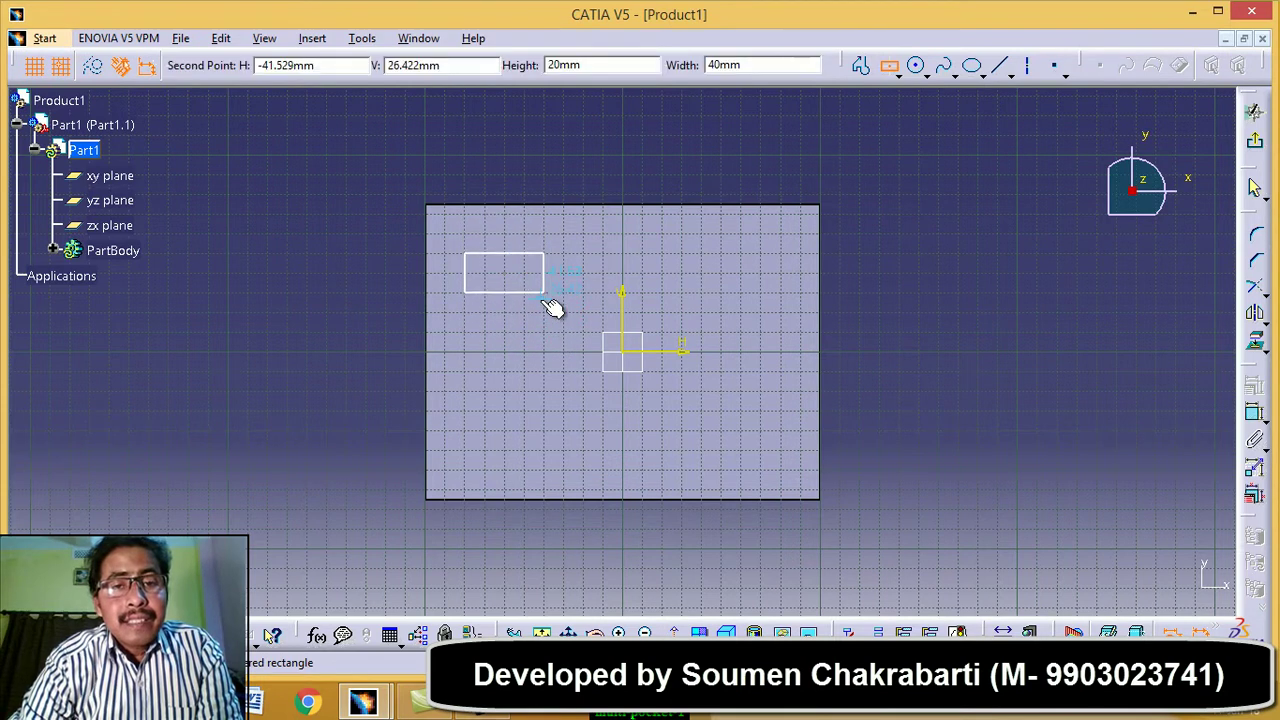
{"action": "left_click", "coordinate": [542, 311]}
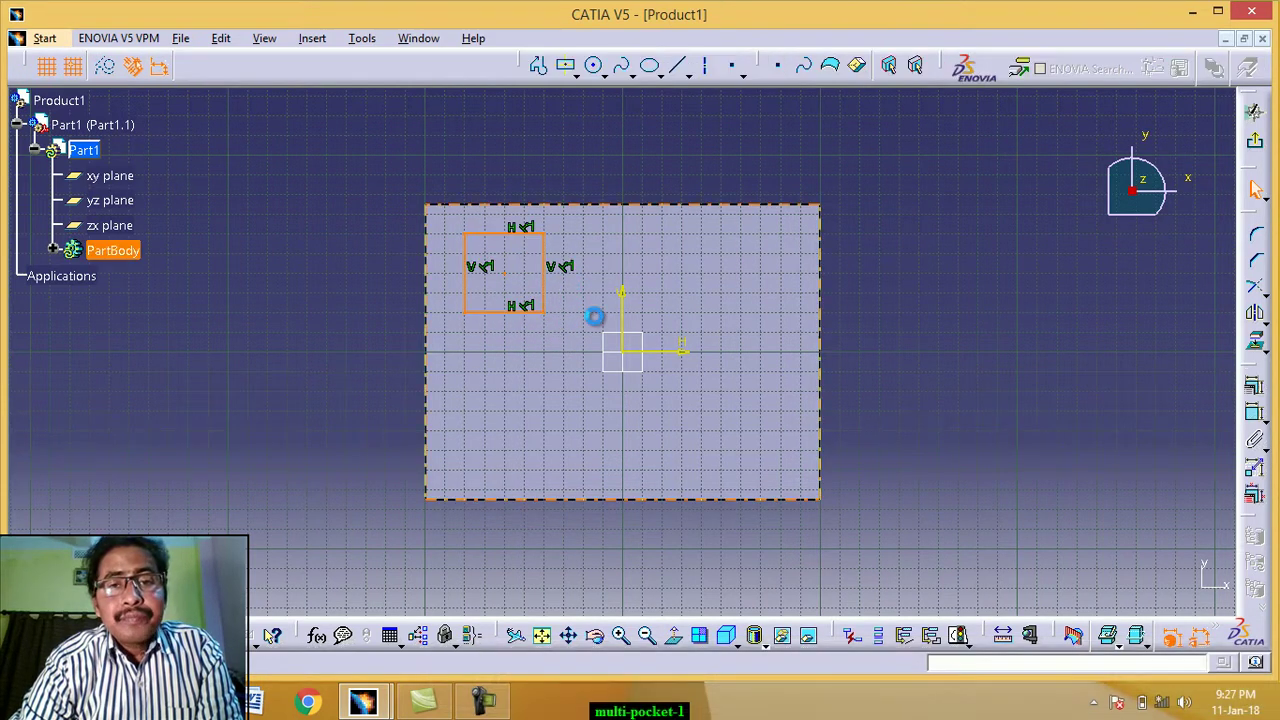
{"action": "left_click", "coordinate": [572, 82]}
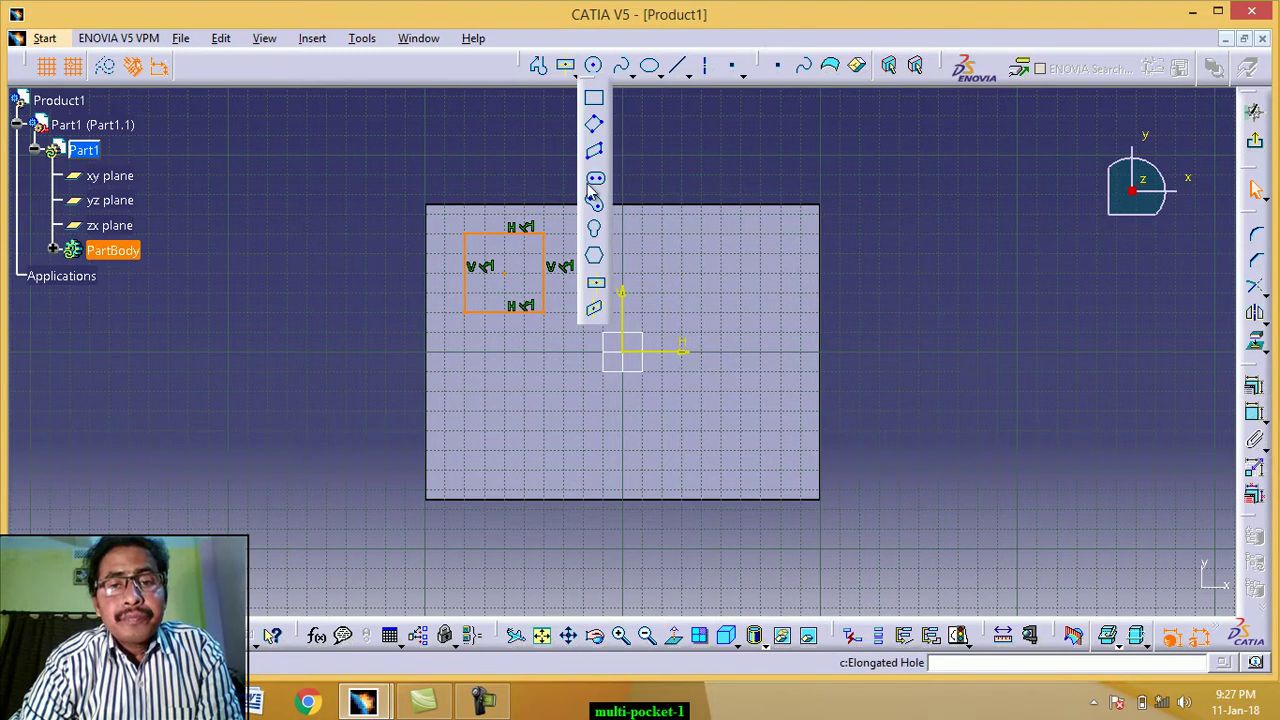
Add a wide centred rectangle at top centre and a tall 20 x 60 mm rectangle below the square
{"action": "left_click", "coordinate": [595, 287]}
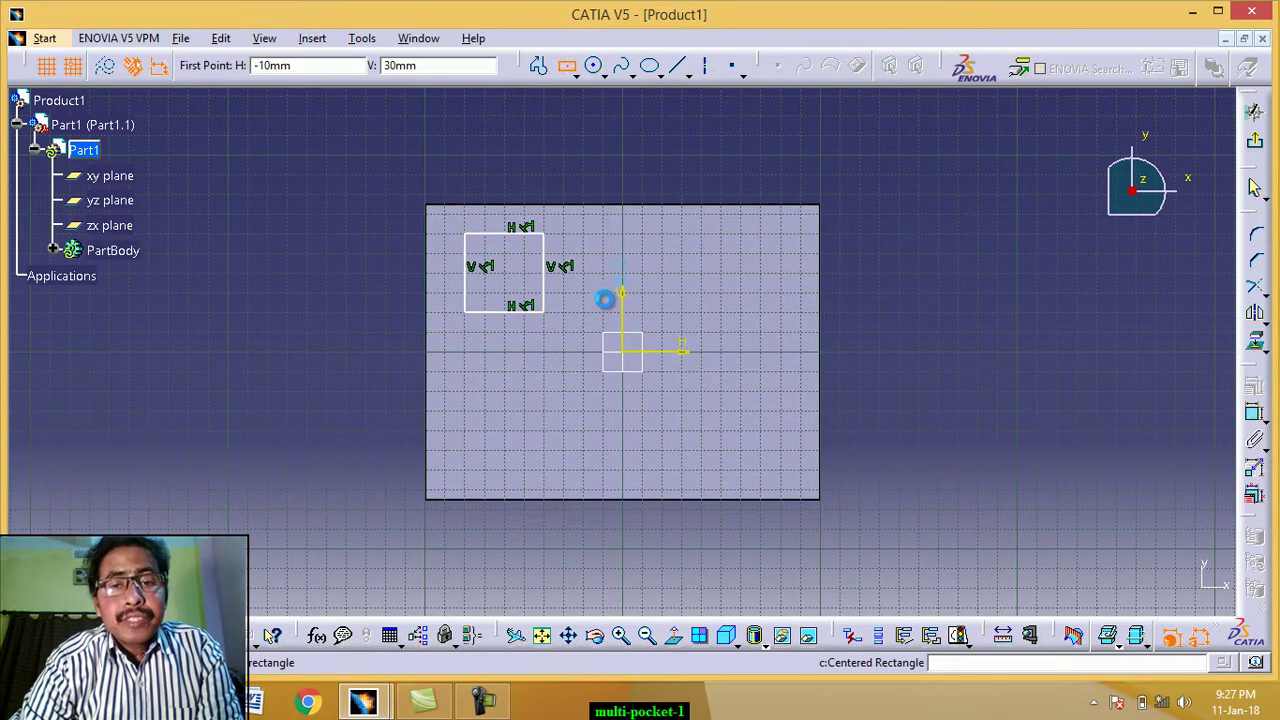
{"action": "left_click", "coordinate": [653, 280]}
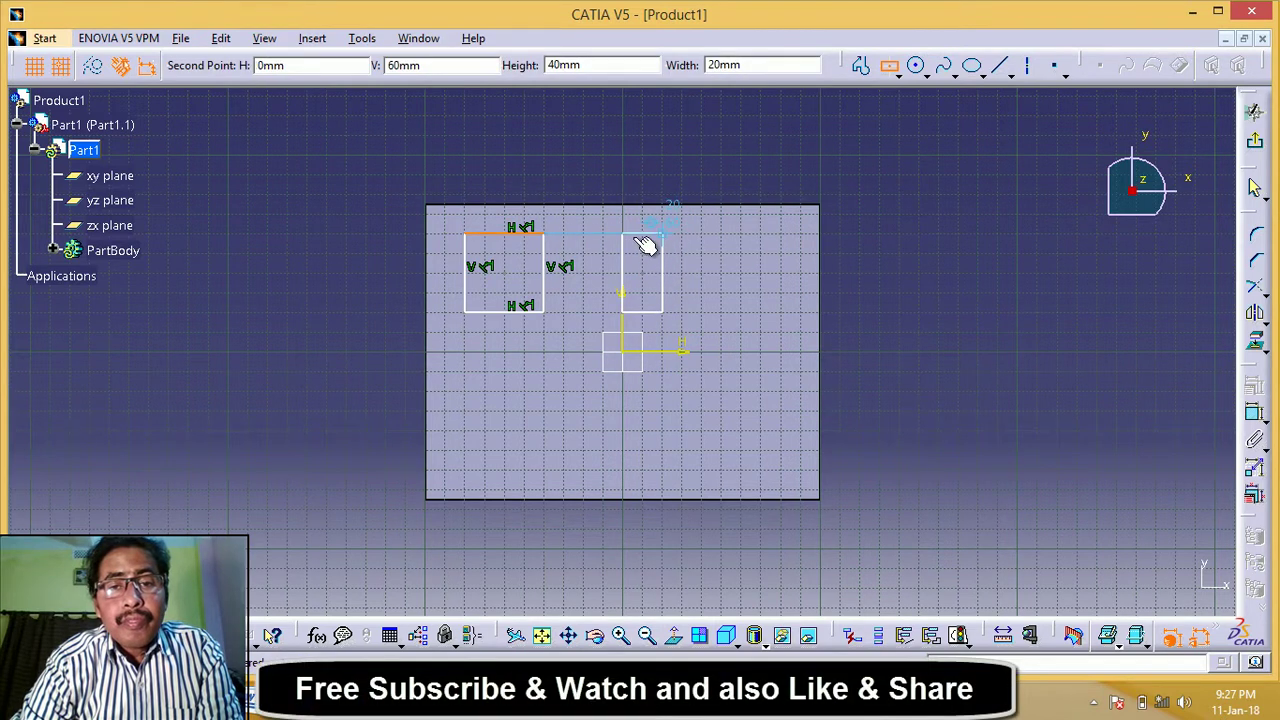
{"action": "left_click", "coordinate": [720, 241]}
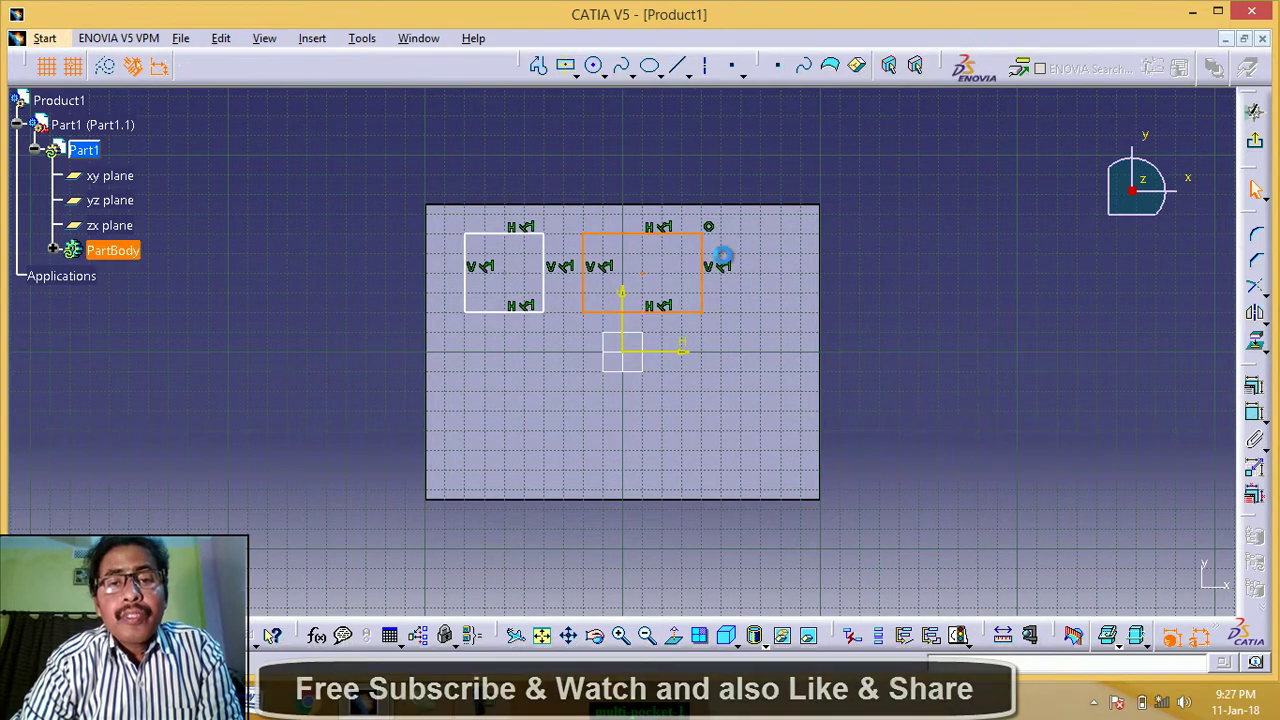
{"action": "left_click", "coordinate": [567, 75]}
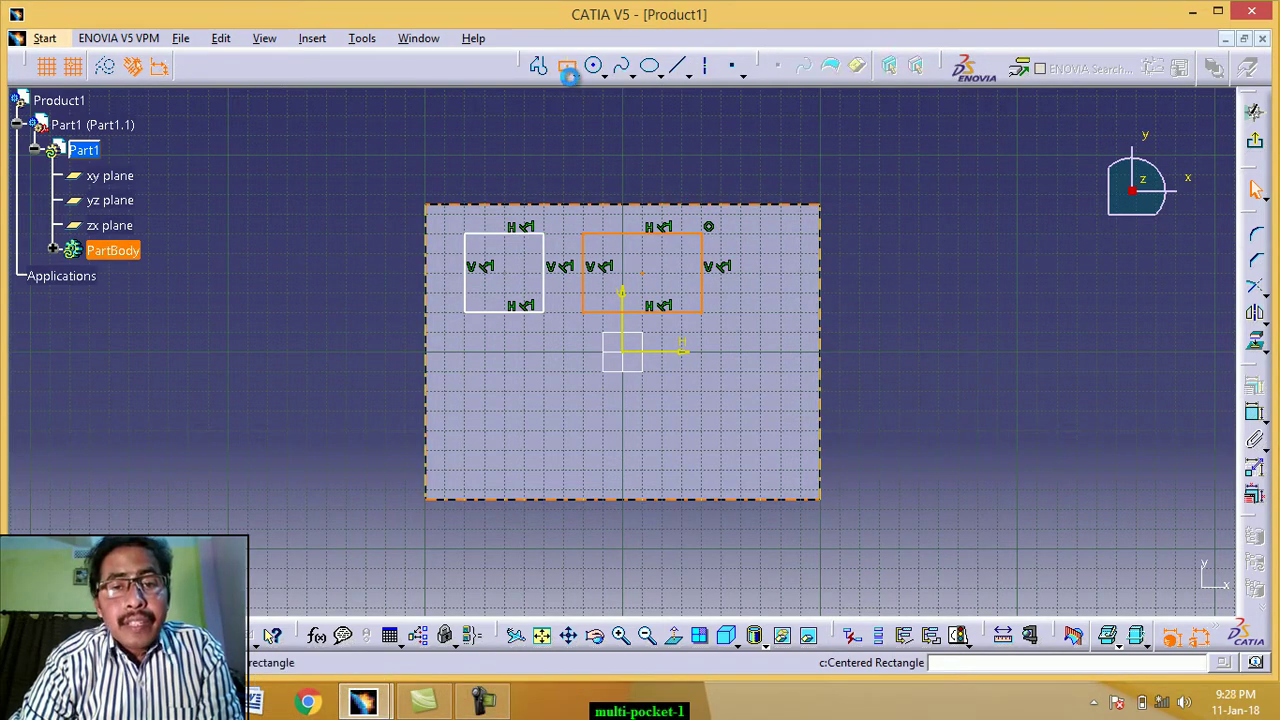
{"action": "left_click", "coordinate": [505, 390]}
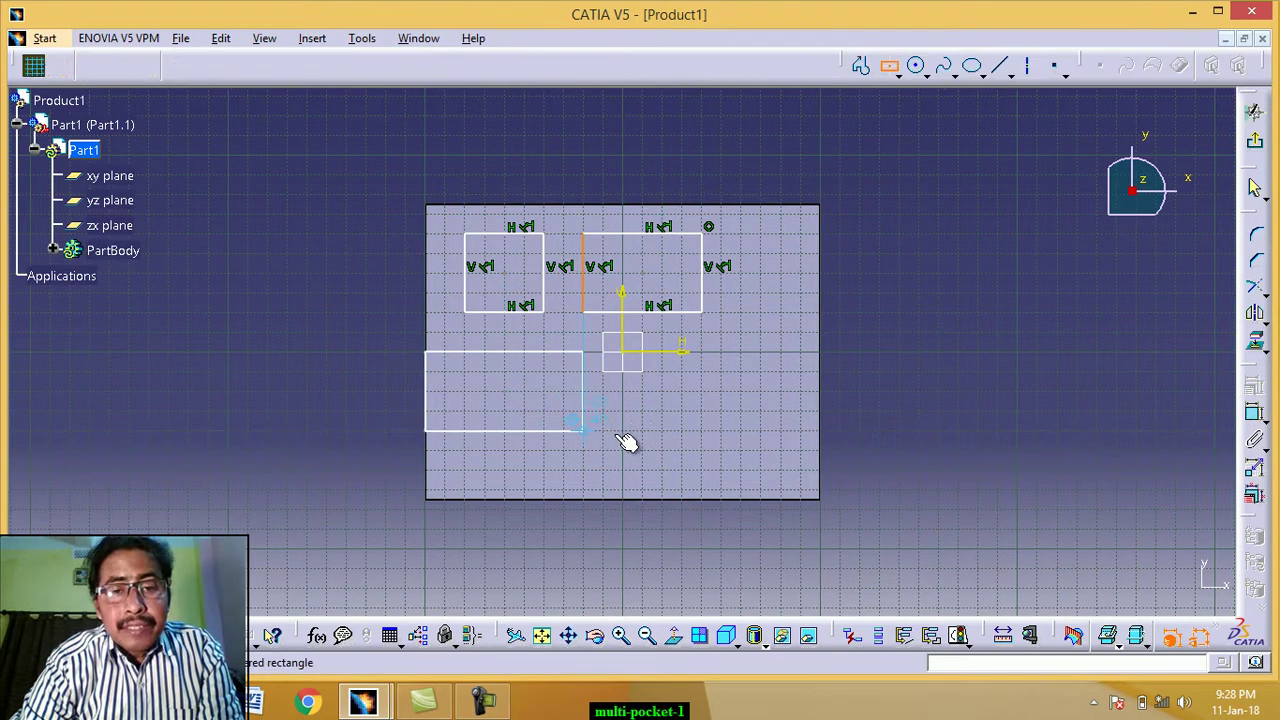
{"action": "left_click", "coordinate": [543, 411]}
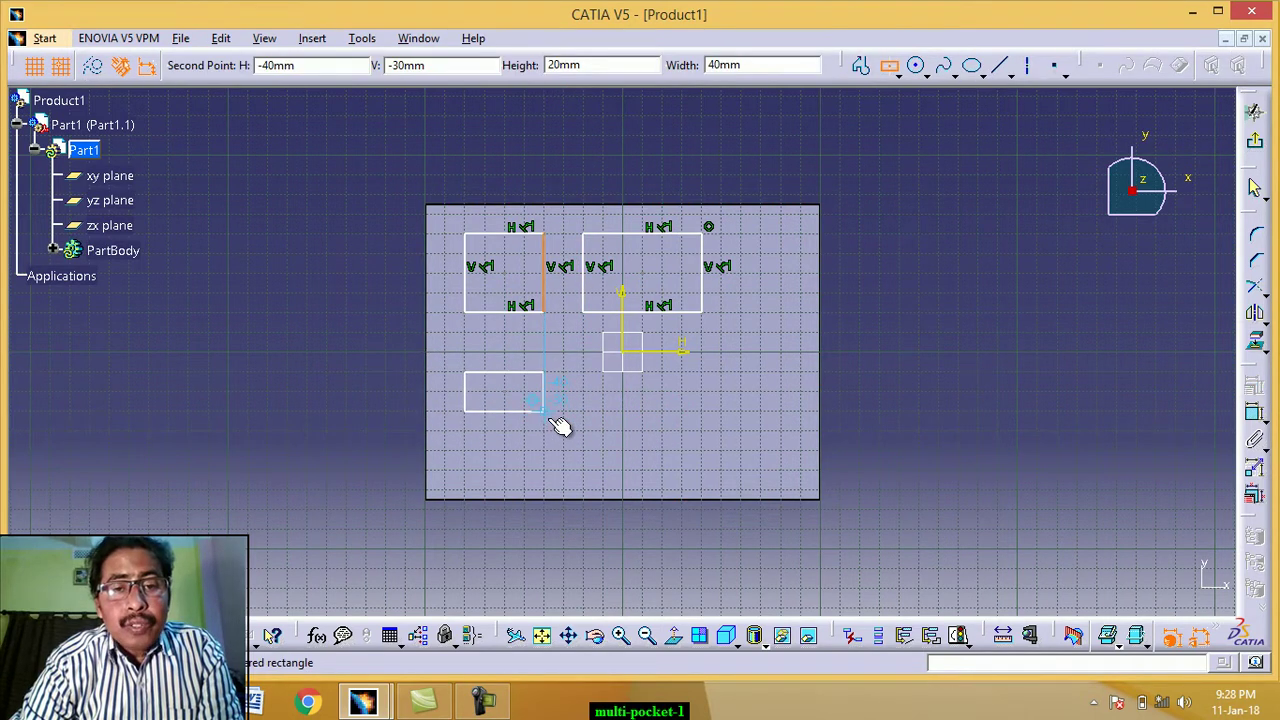
{"action": "left_click", "coordinate": [528, 449]}
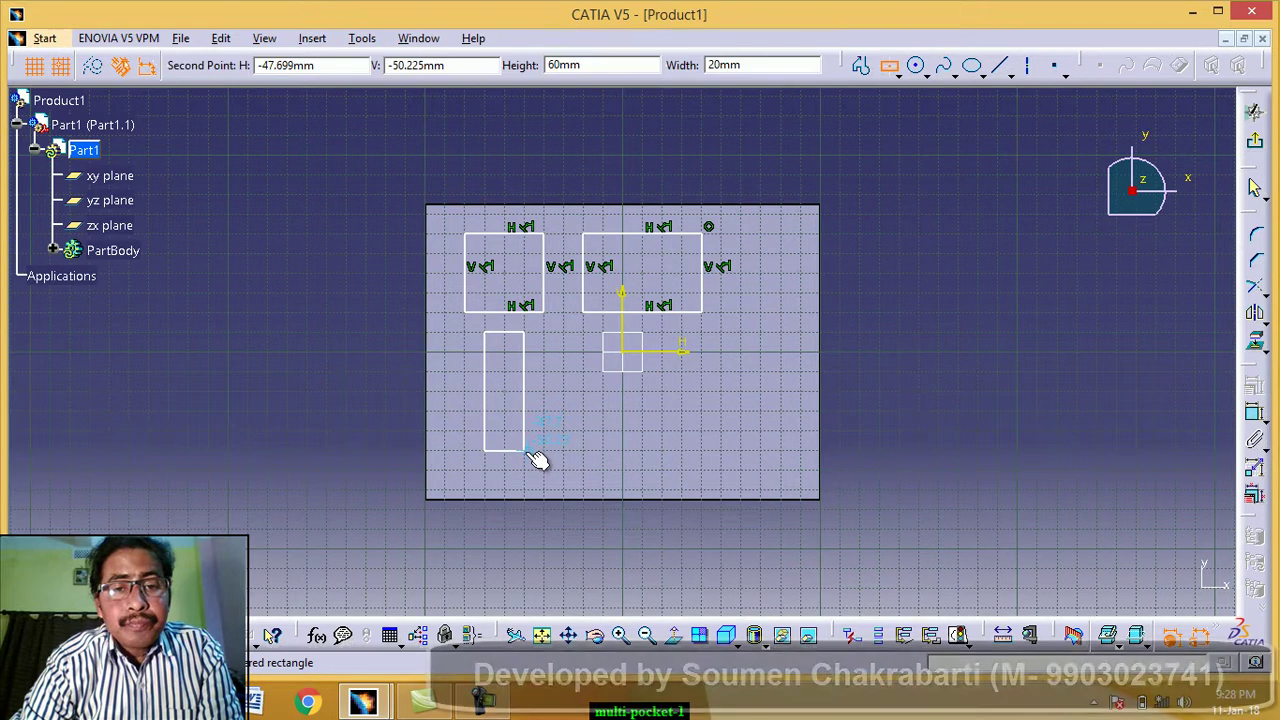
{"action": "left_click", "coordinate": [538, 453]}
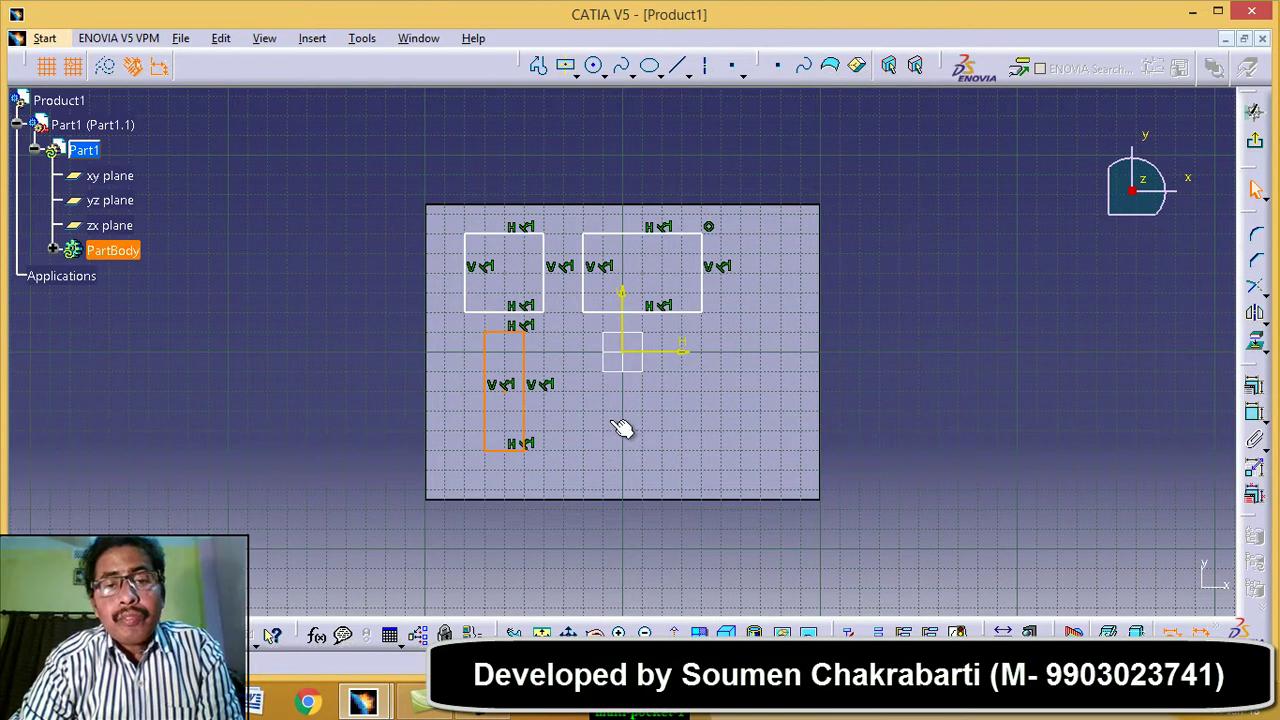
{"action": "left_click", "coordinate": [654, 430]}
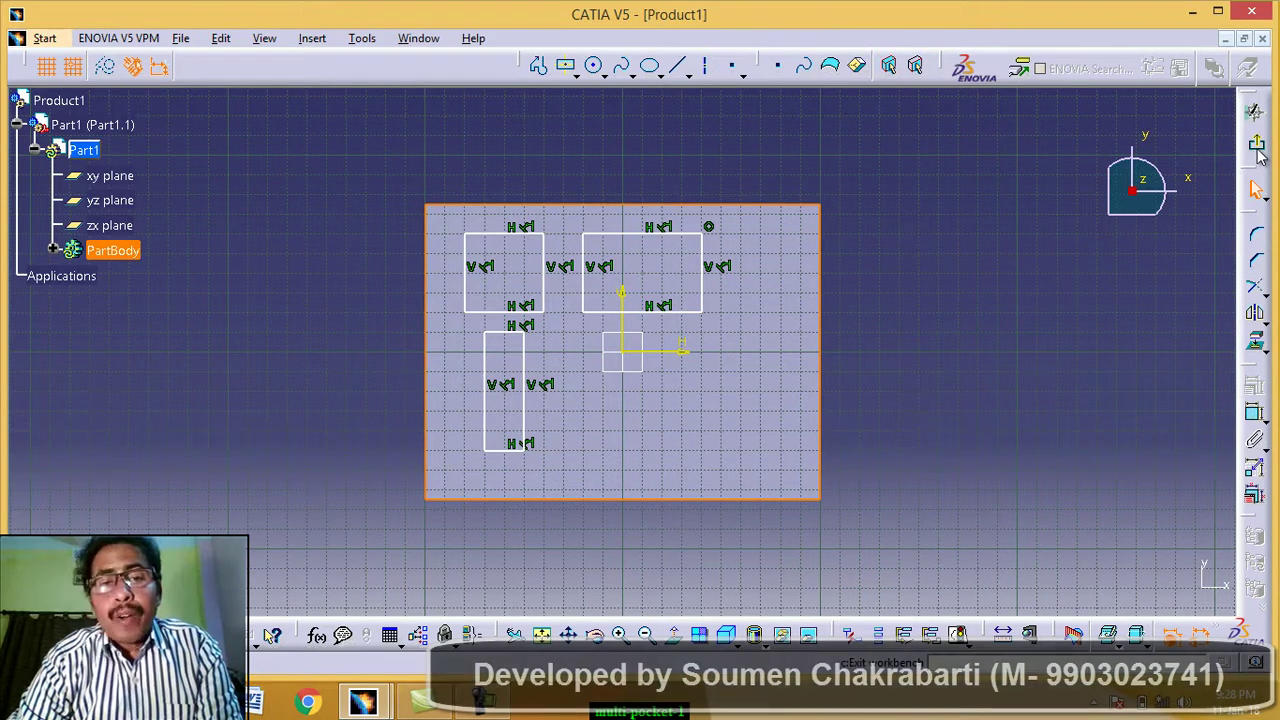
Exit the sketcher and launch Multi-Pocket on the three-profile top-face sketch
{"action": "left_click", "coordinate": [1258, 150]}
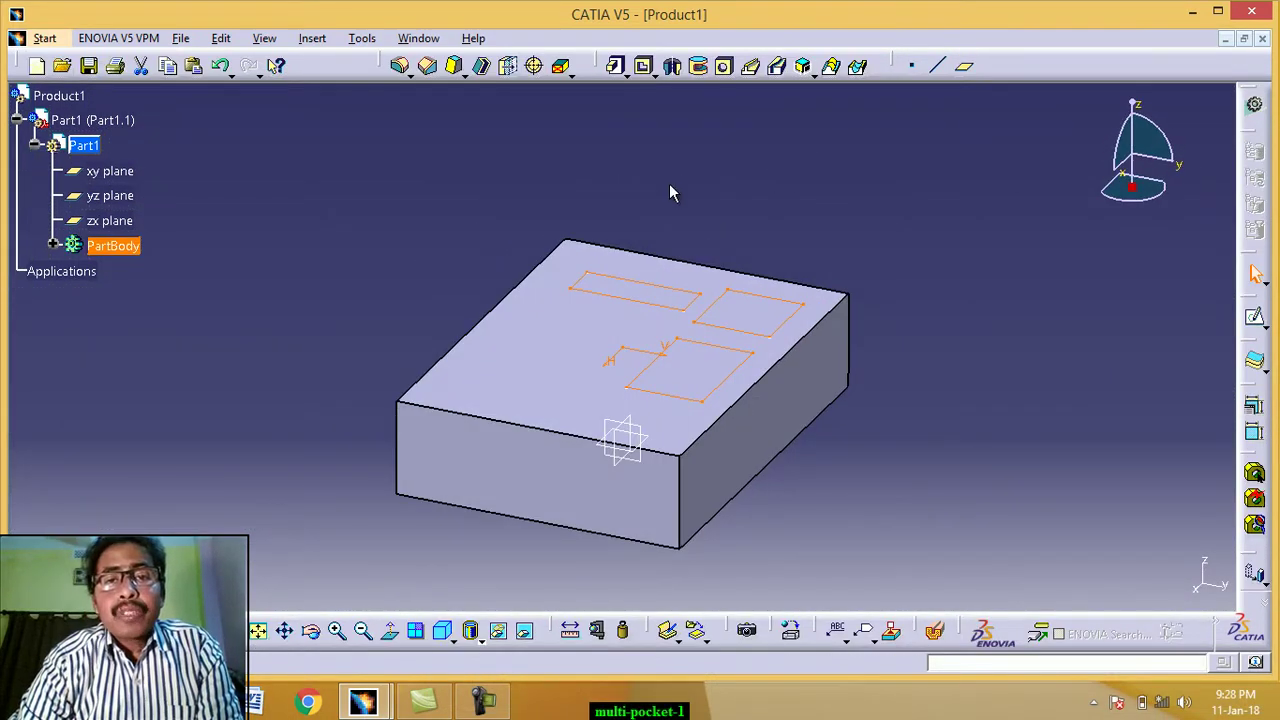
{"action": "left_click", "coordinate": [652, 74]}
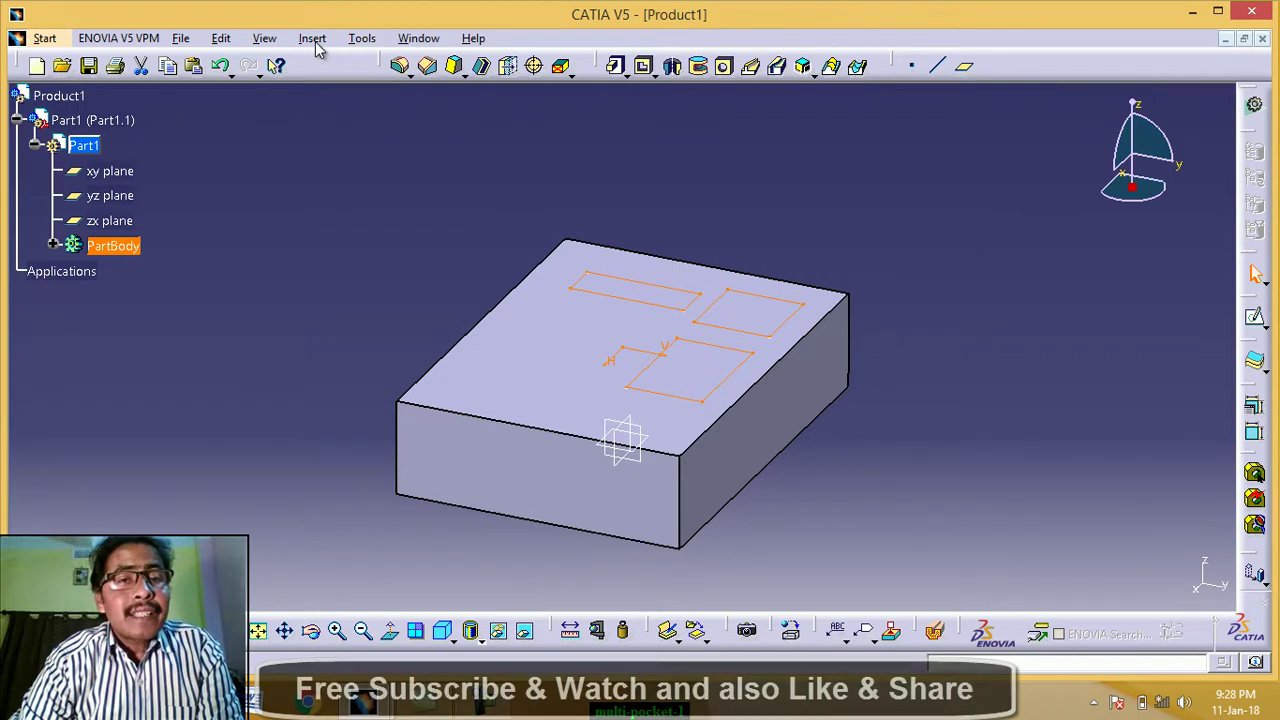
{"action": "left_click", "coordinate": [312, 40]}
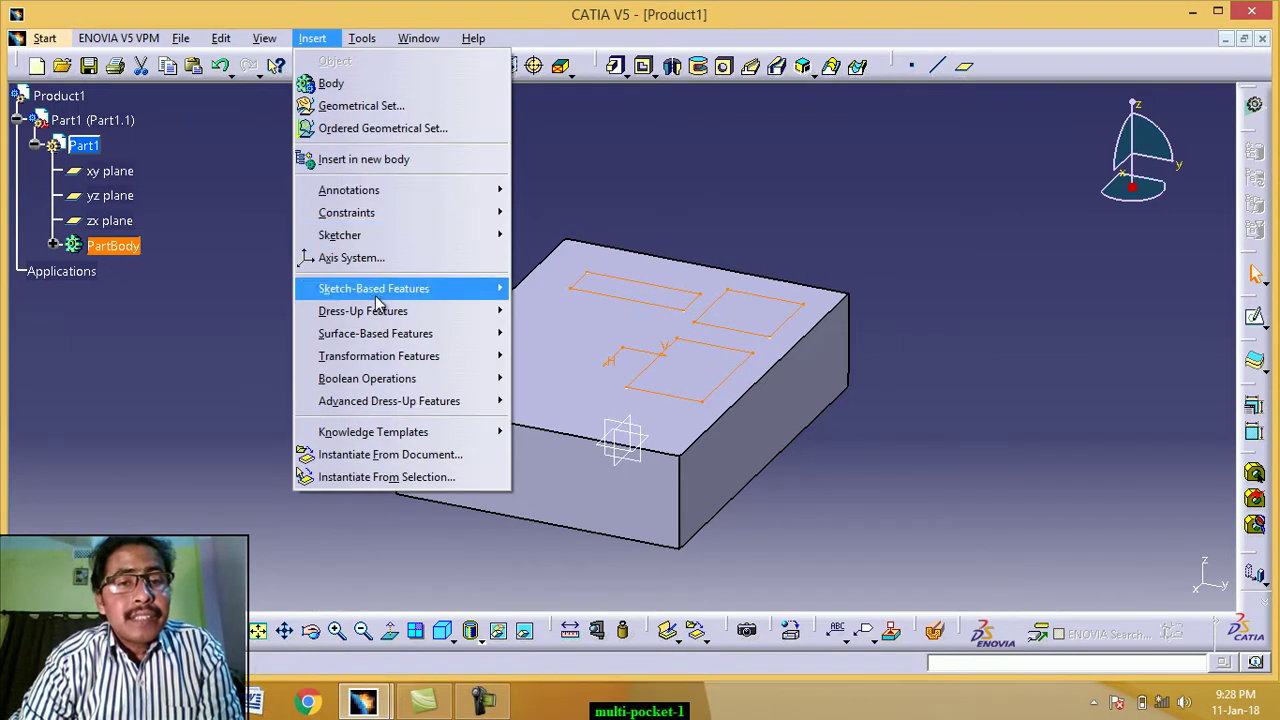
{"action": "mouse_move", "coordinate": [380, 297]}
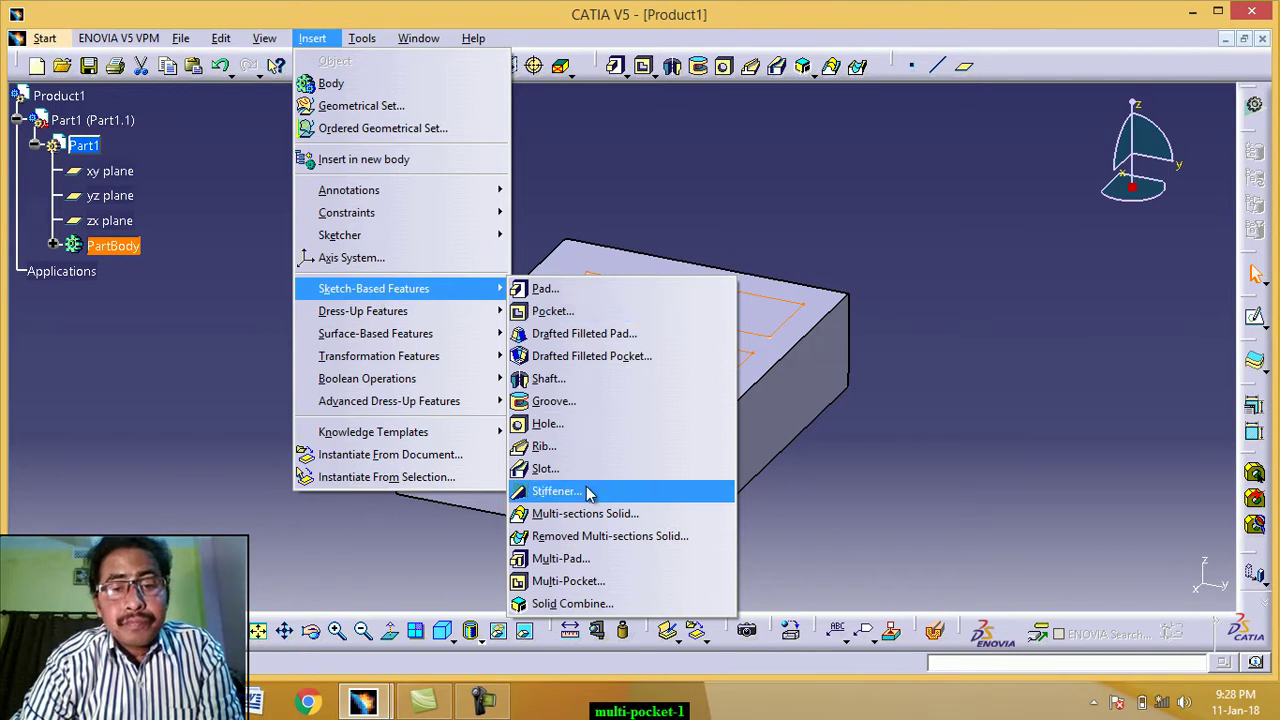
{"action": "left_click", "coordinate": [580, 581]}
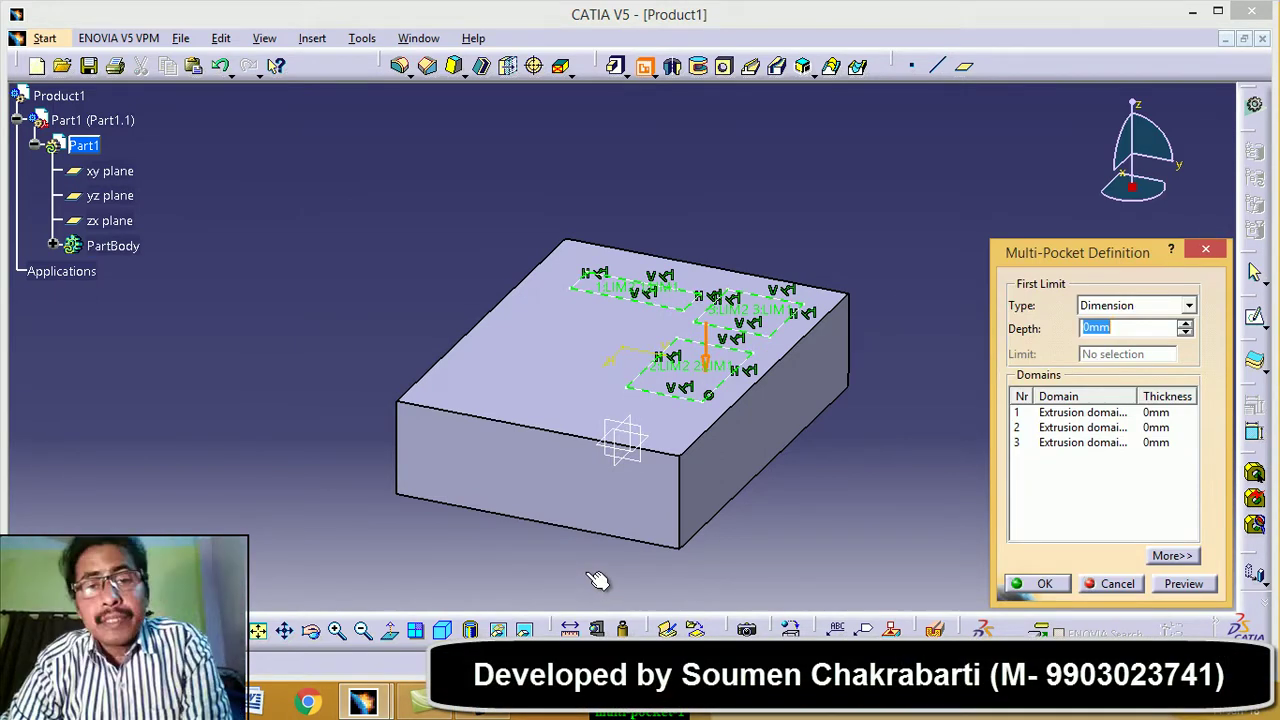
Set the three pocket domains to depths of 10, 20 and 5 mm, previewing each
{"action": "left_click", "coordinate": [1081, 414]}
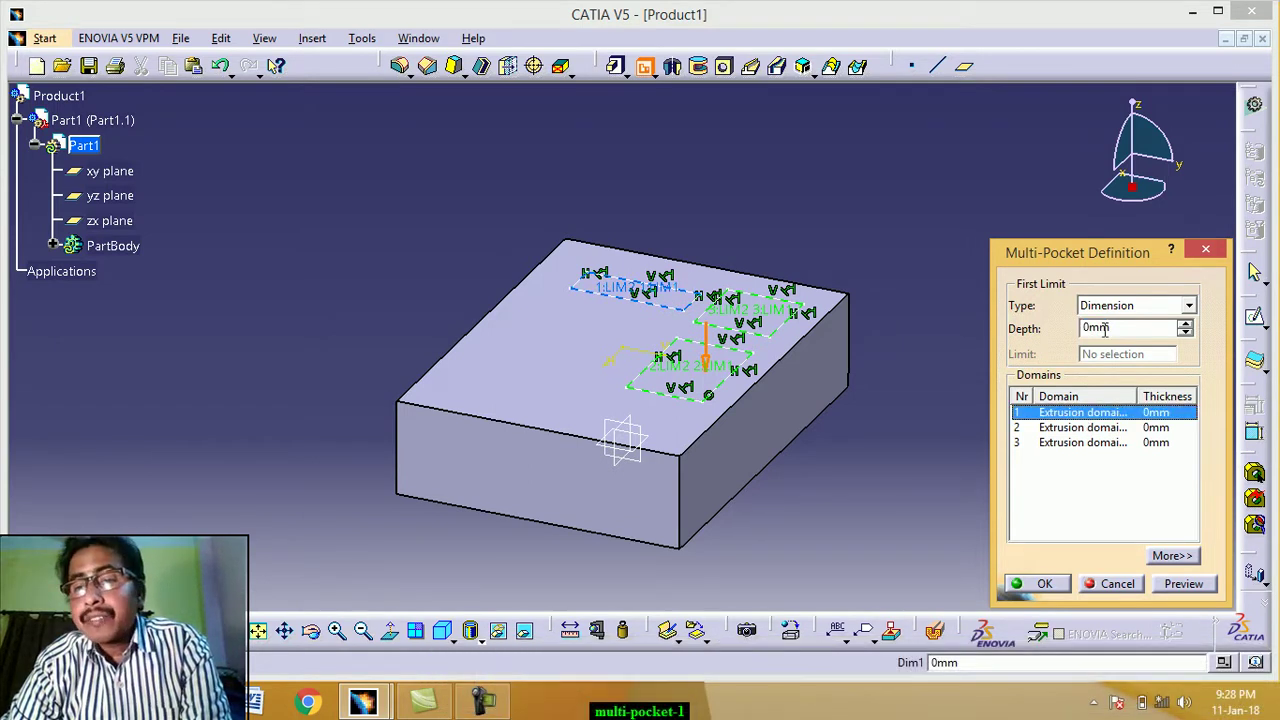
{"action": "left_click_drag", "start_coordinate": [1118, 328], "coordinate": [1050, 328]}
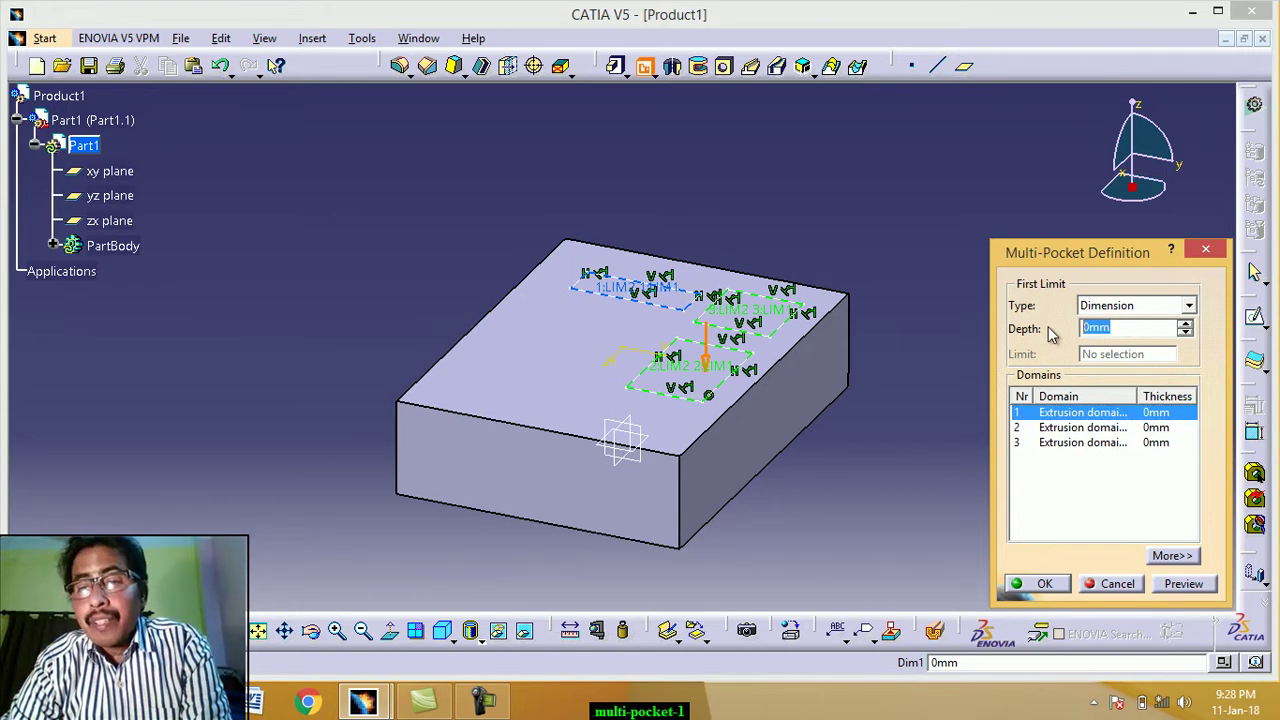
{"action": "type", "text": "10"}
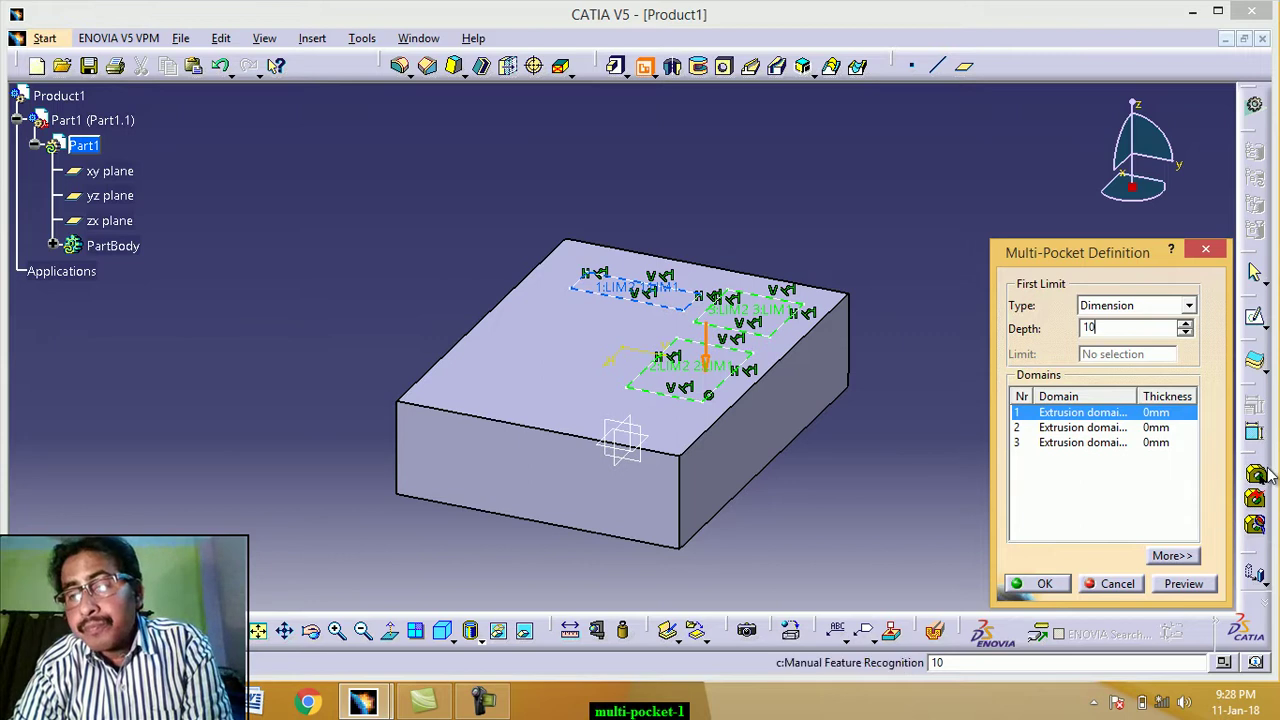
{"action": "left_click", "coordinate": [1186, 585]}
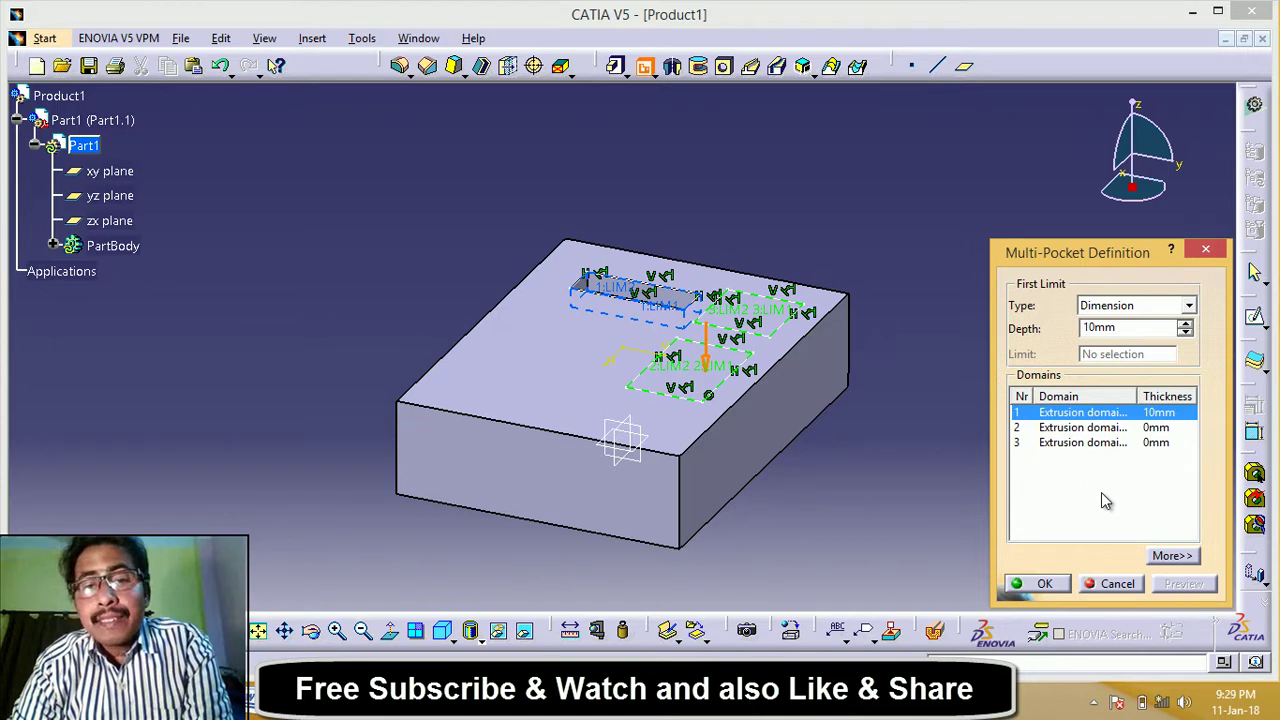
{"action": "left_click", "coordinate": [1093, 428]}
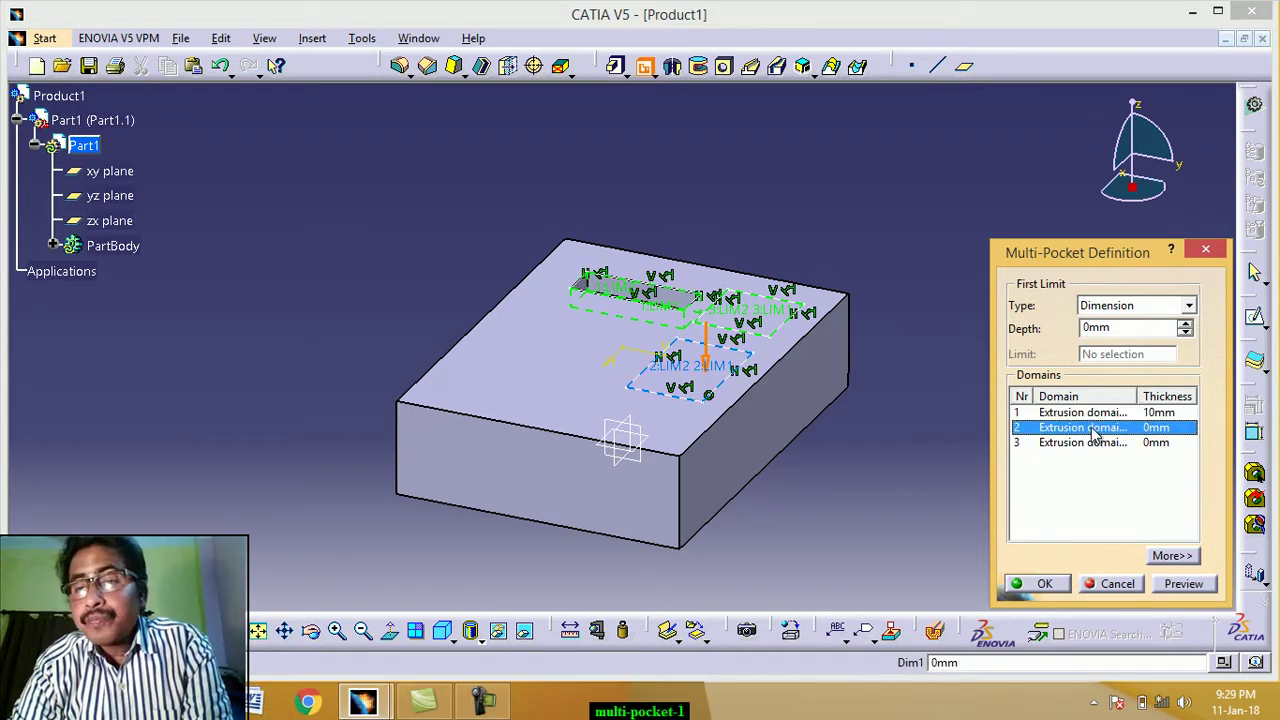
{"action": "left_click_drag", "start_coordinate": [1121, 327], "coordinate": [1088, 327]}
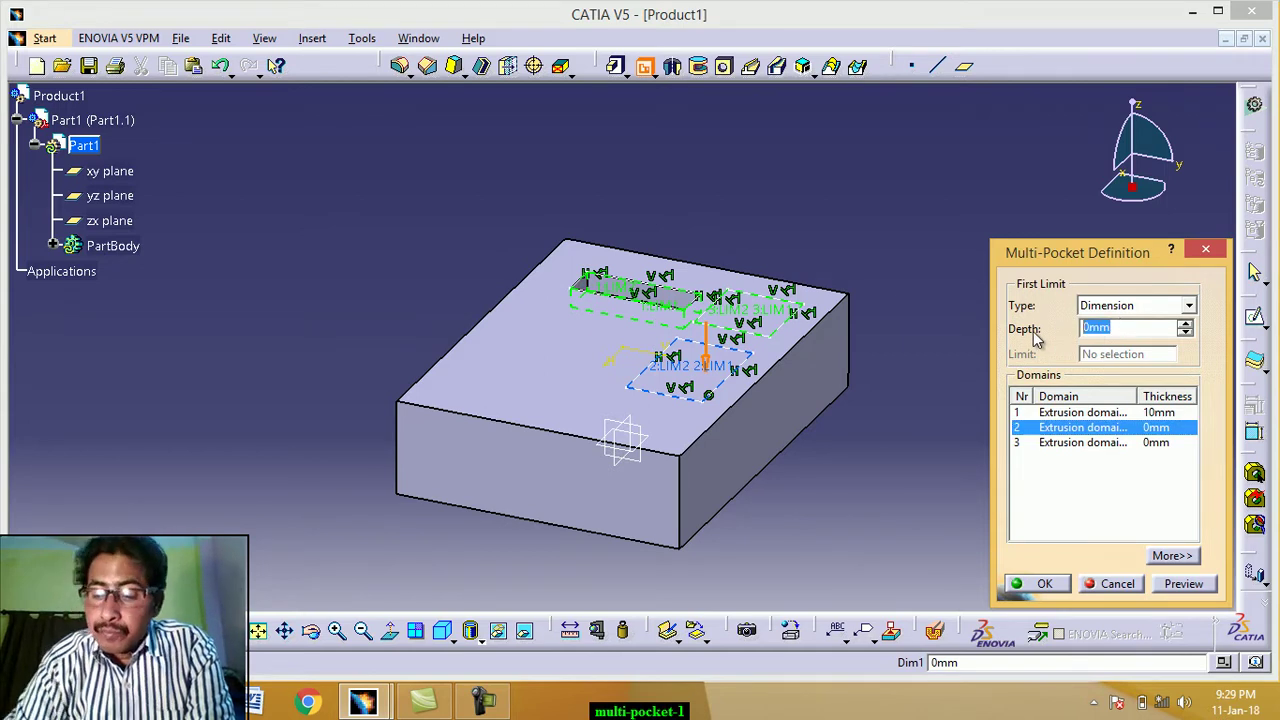
{"action": "type", "text": "20"}
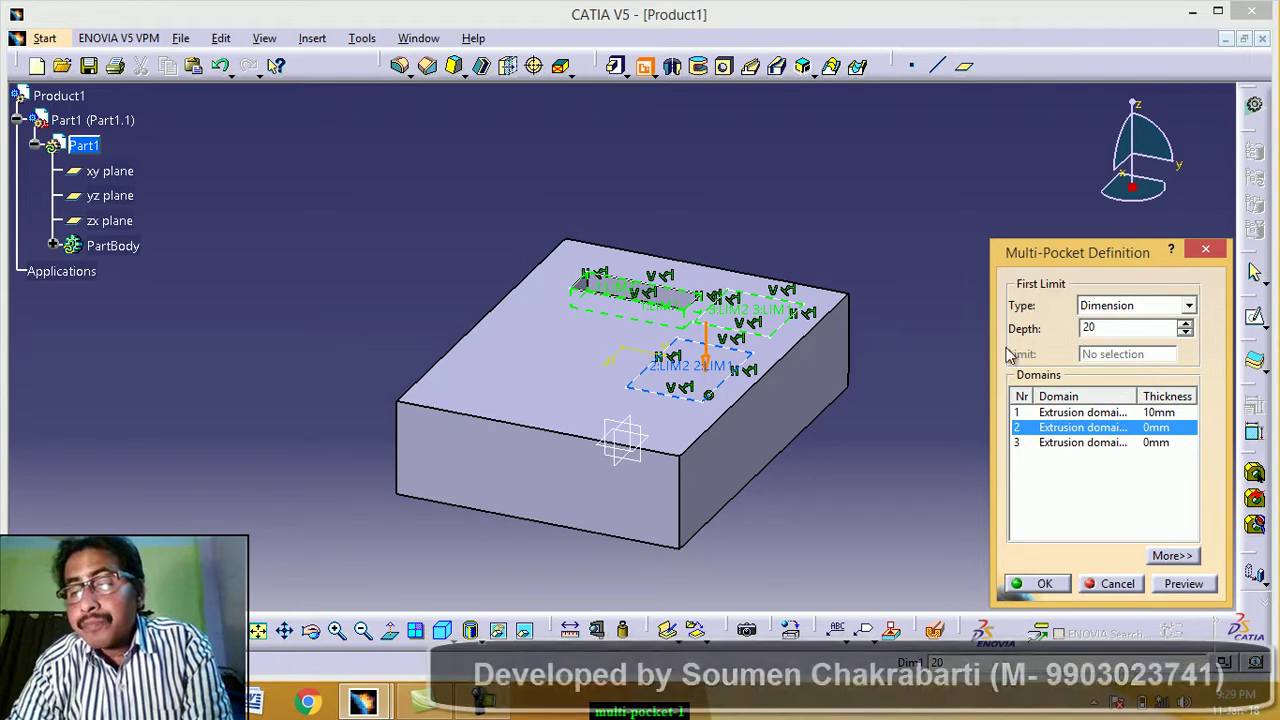
{"action": "left_click", "coordinate": [1183, 584]}
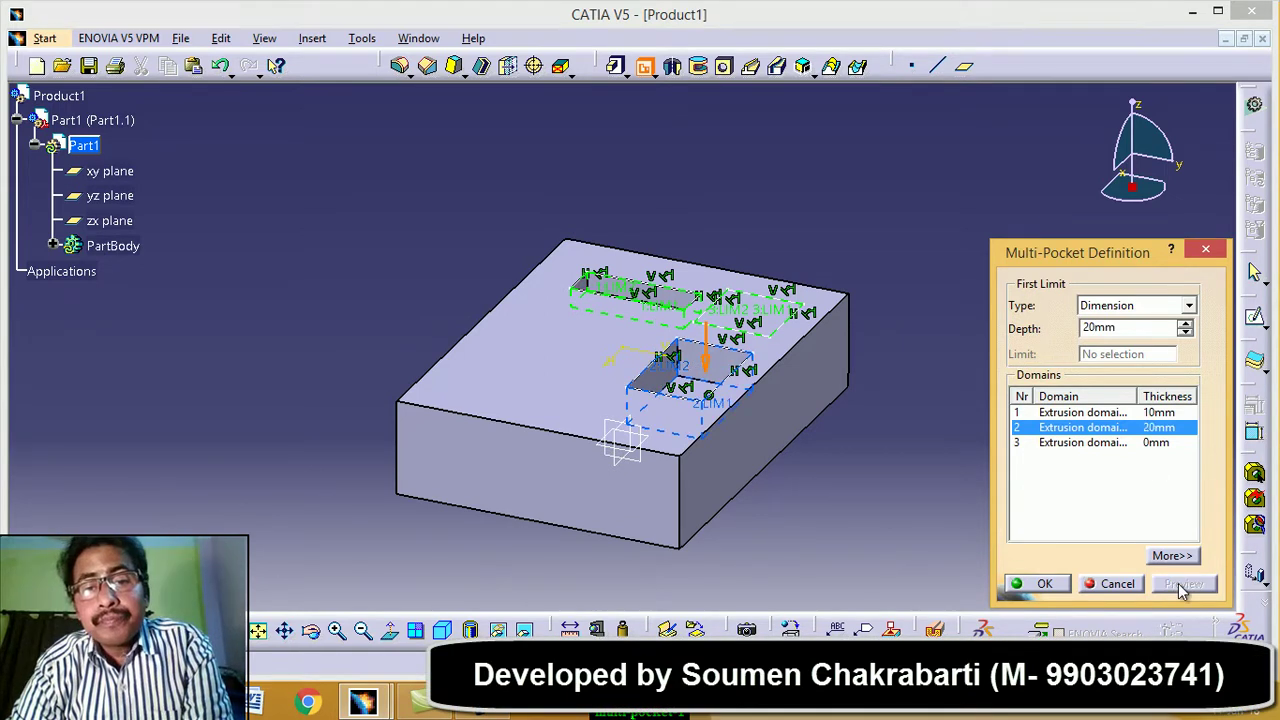
{"action": "left_click", "coordinate": [1073, 447]}
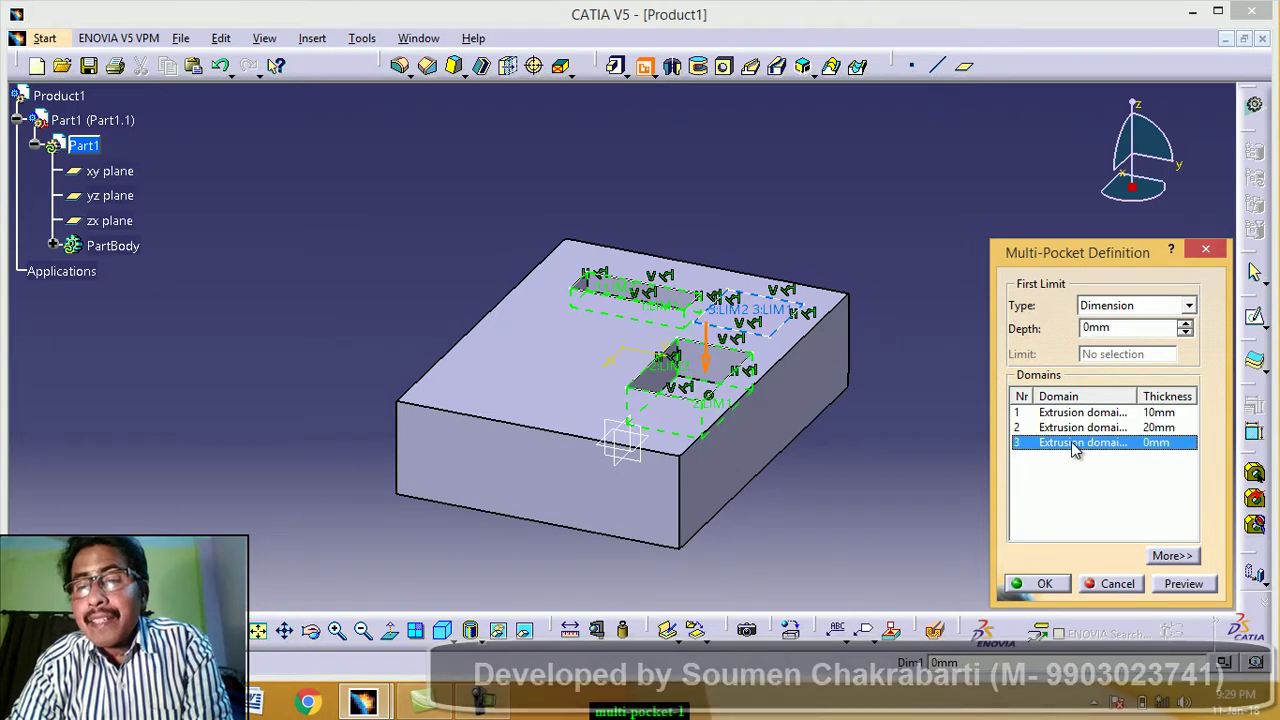
{"action": "double_click", "coordinate": [1115, 327]}
{"action": "type", "text": "5"}
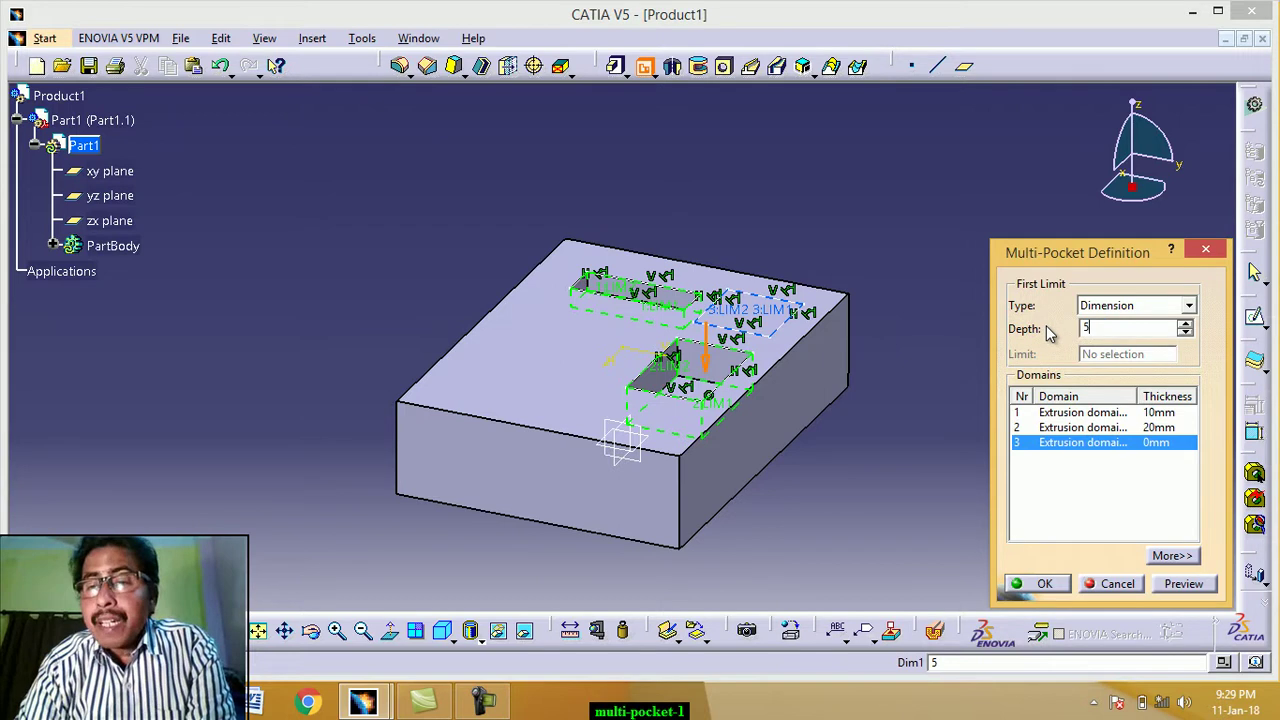
{"action": "left_click", "coordinate": [1184, 588]}
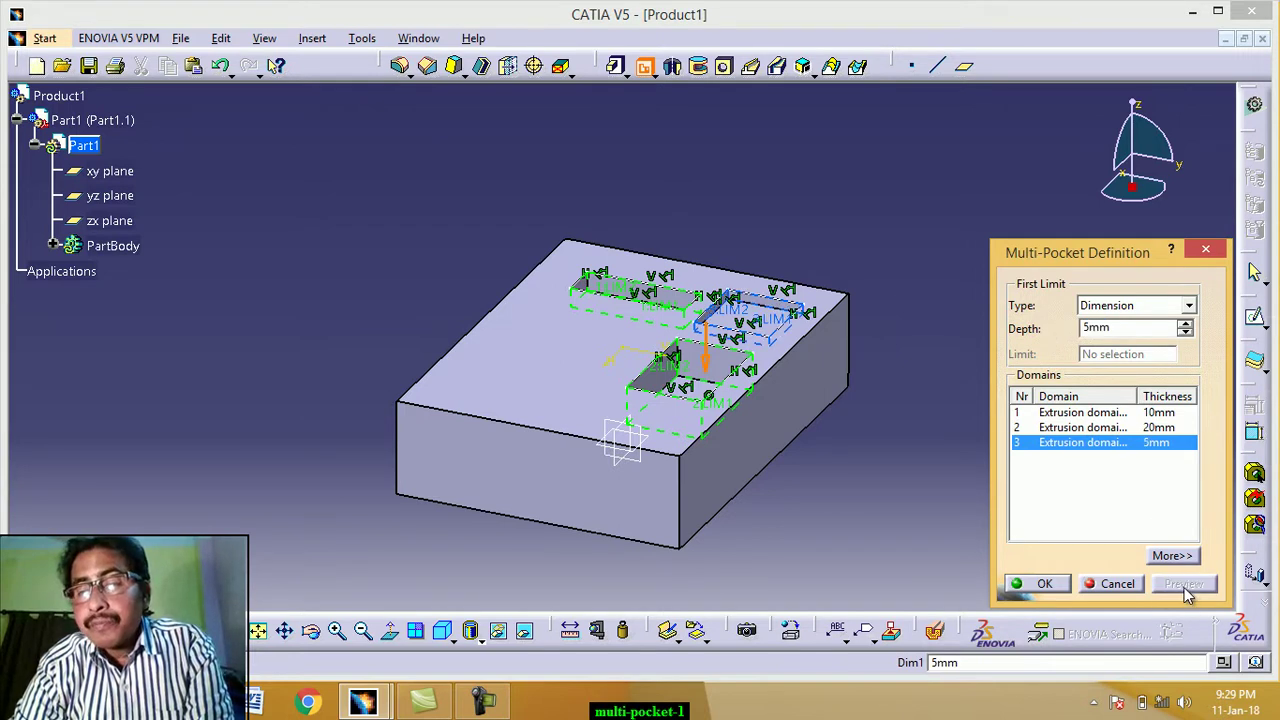
Confirm the multi-pocket as Pocket.1 and select the block's side face
{"action": "left_click", "coordinate": [1044, 586]}
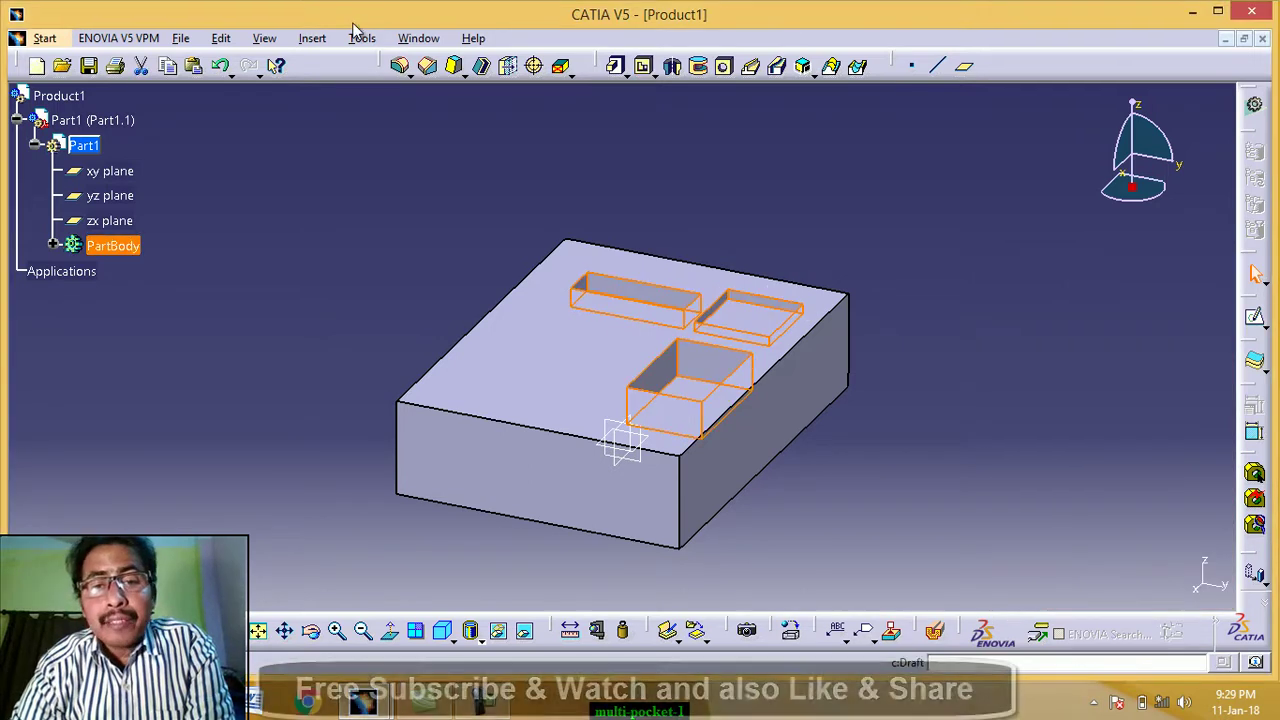
{"action": "middle_click_drag", "start_coordinate": [586, 337], "coordinate": [934, 455]}
{"action": "key", "text": "ctrl+z"}
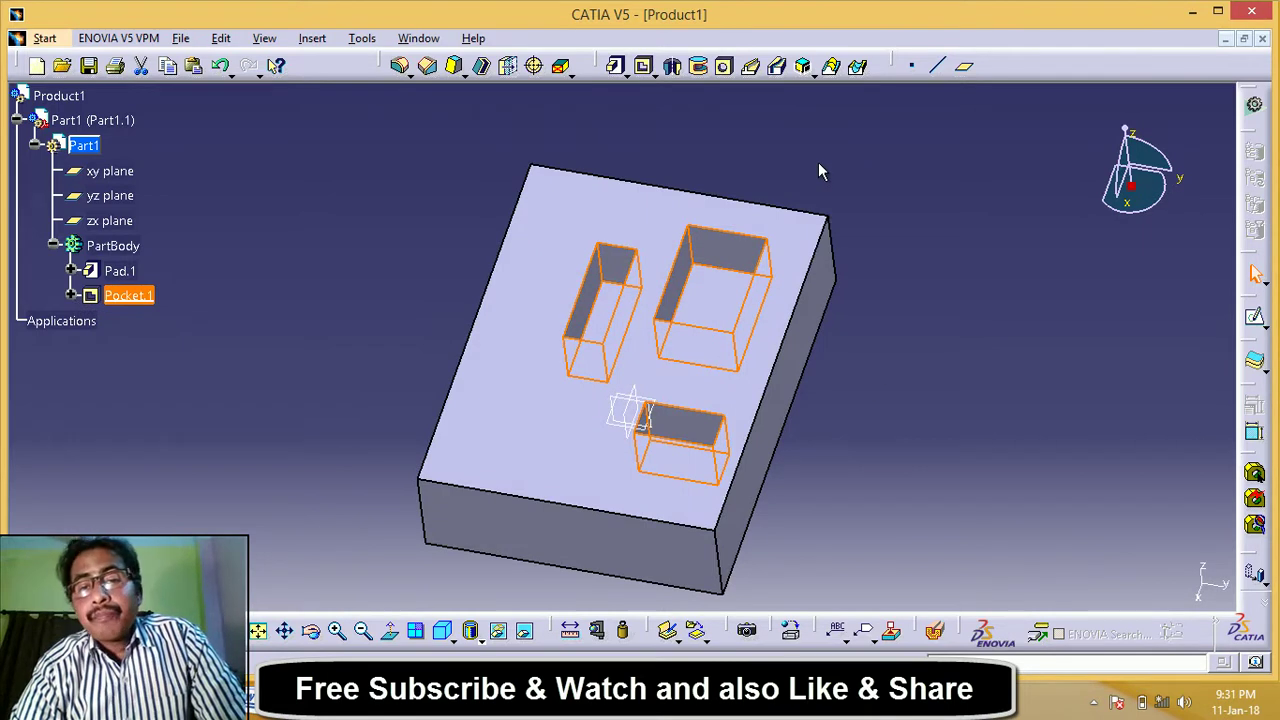
{"action": "left_click", "coordinate": [789, 371]}
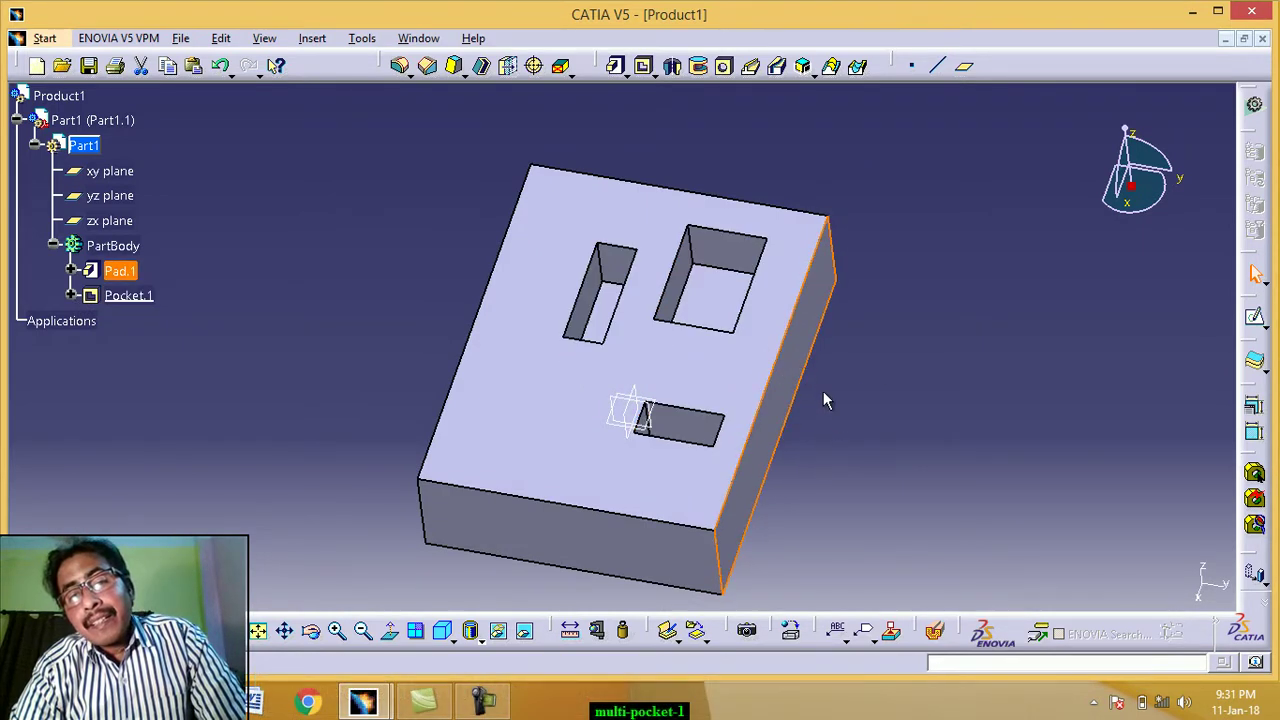
Start a sketch on the side face and draw a centred rectangle on it
{"action": "left_click", "coordinate": [1257, 328]}
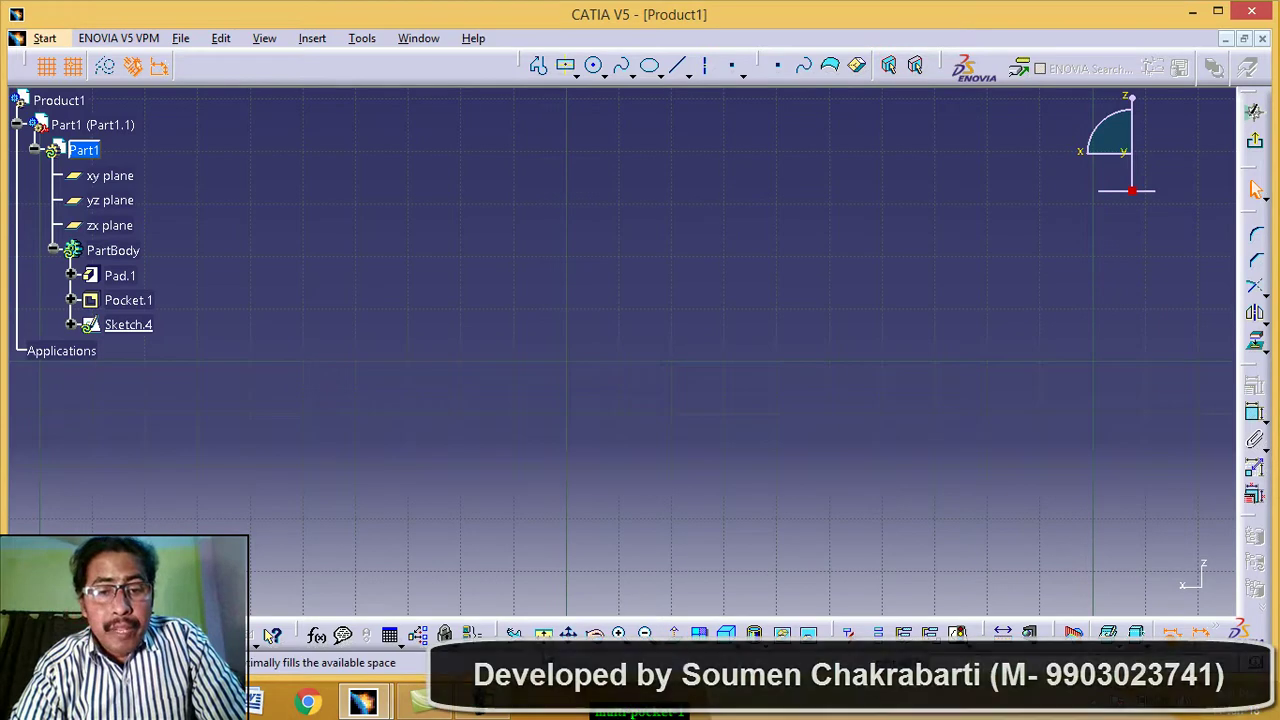
{"action": "left_click", "coordinate": [541, 634]}
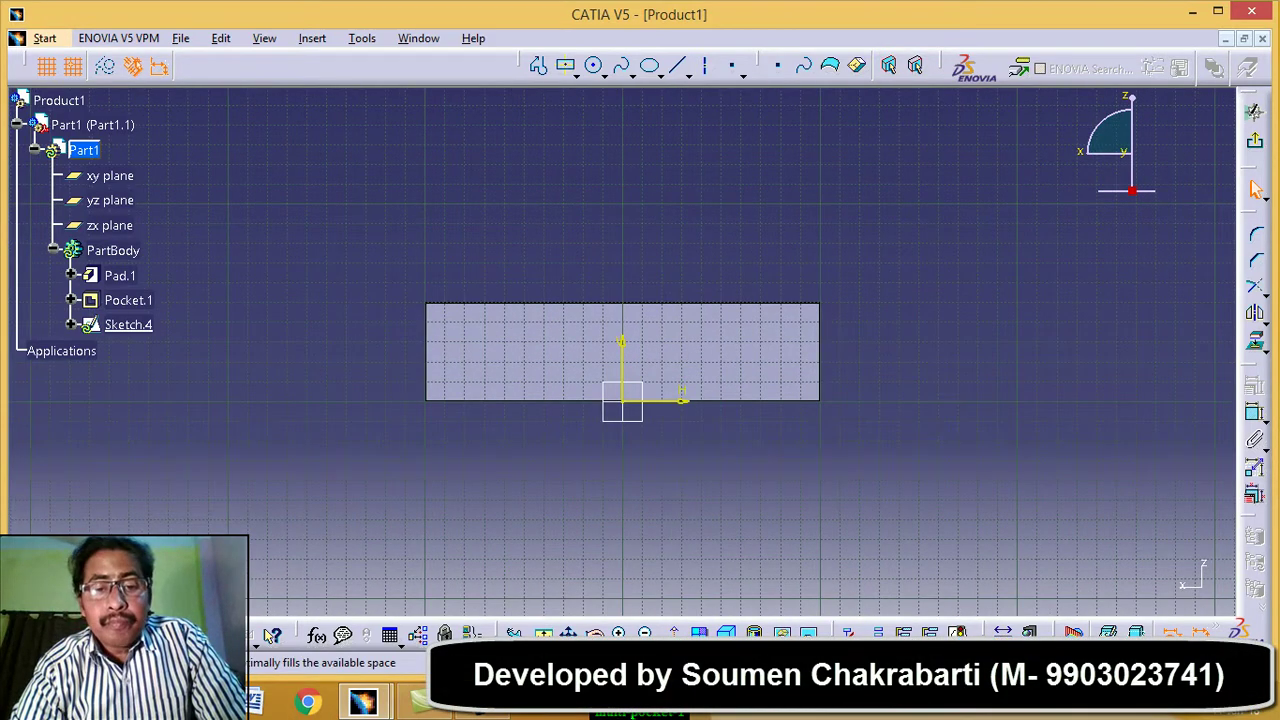
{"action": "left_click", "coordinate": [619, 633]}
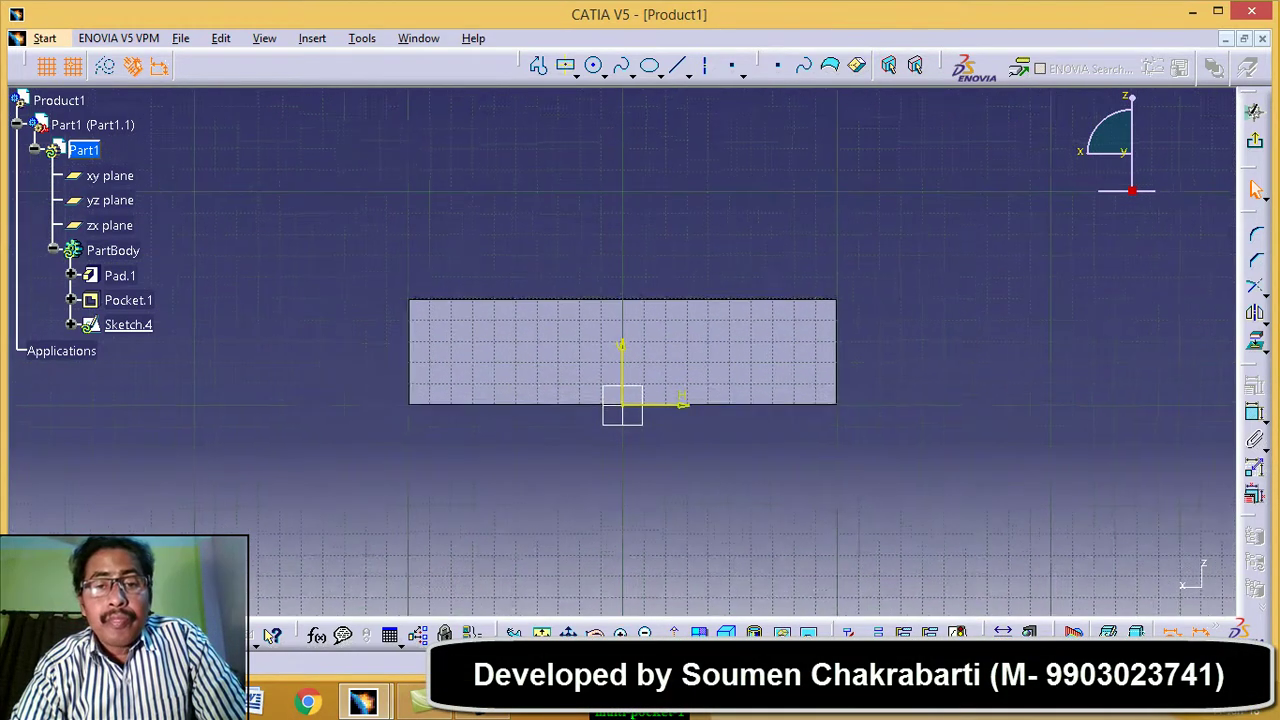
{"action": "left_click", "coordinate": [567, 68]}
{"action": "left_click", "coordinate": [484, 338]}
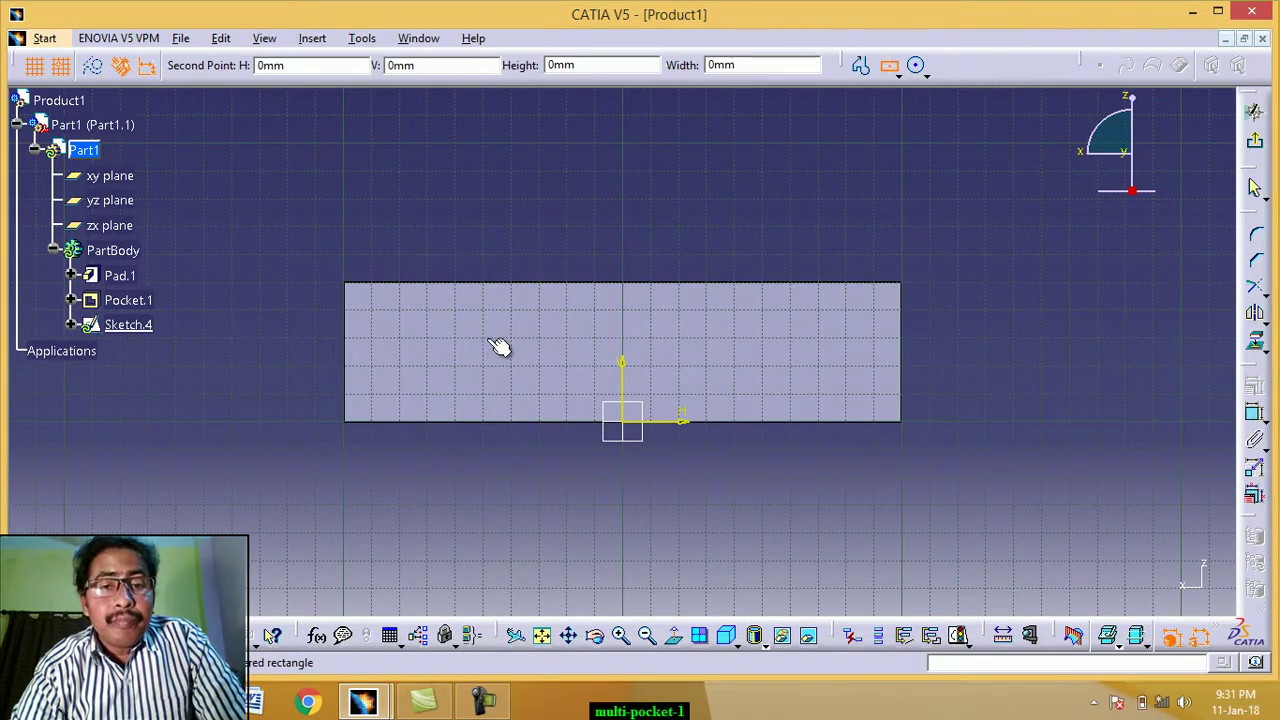
{"action": "left_click", "coordinate": [553, 367]}
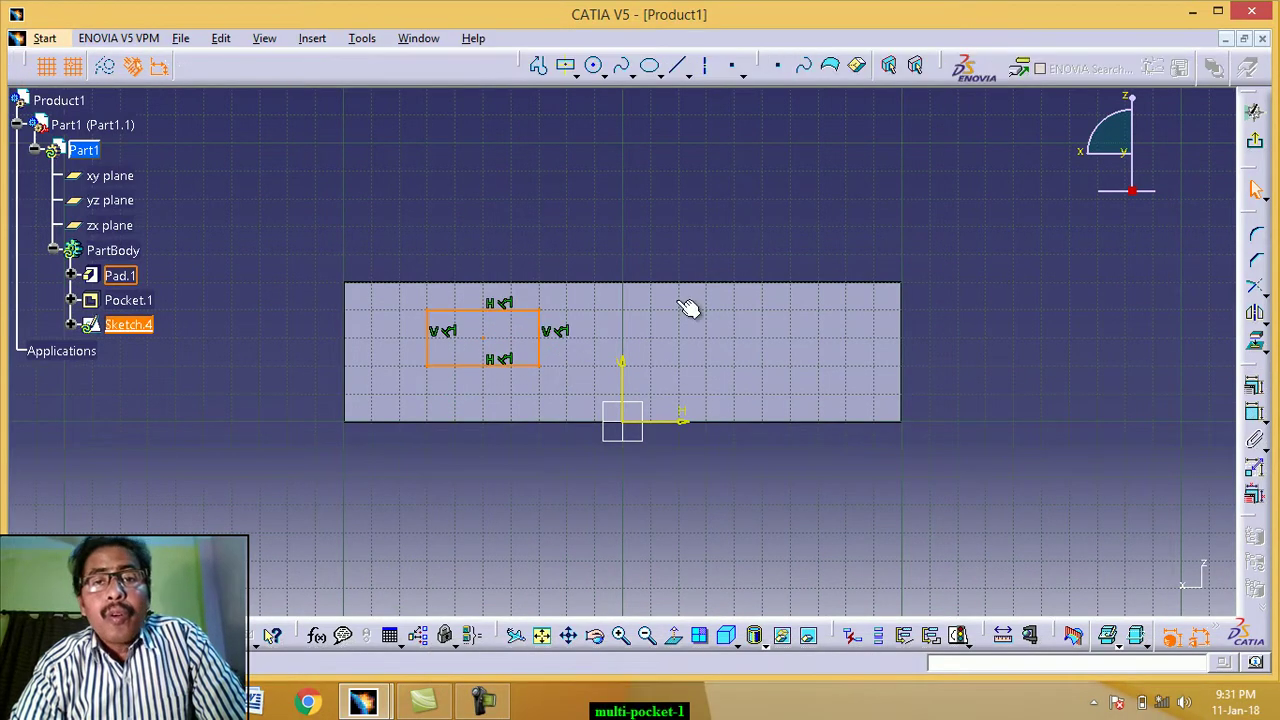
Add a 10 mm radius circle to the right of the rectangle
{"action": "left_click", "coordinate": [597, 70]}
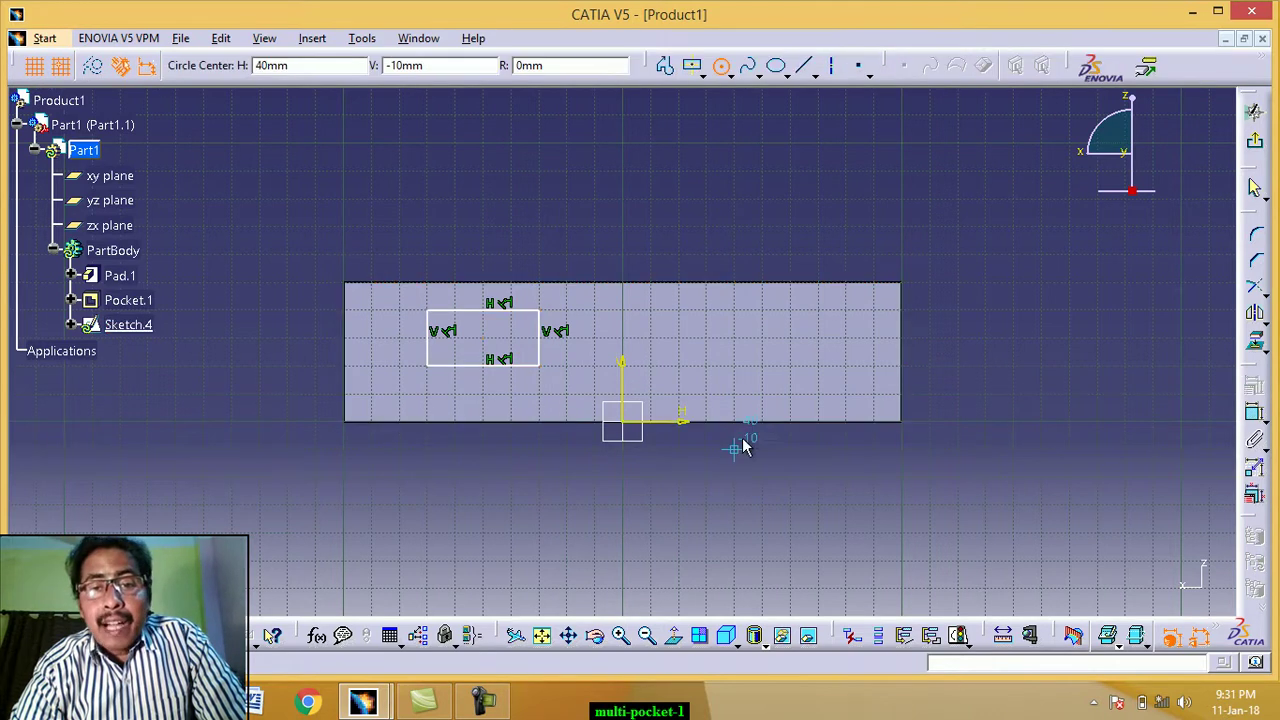
{"action": "left_click", "coordinate": [743, 345]}
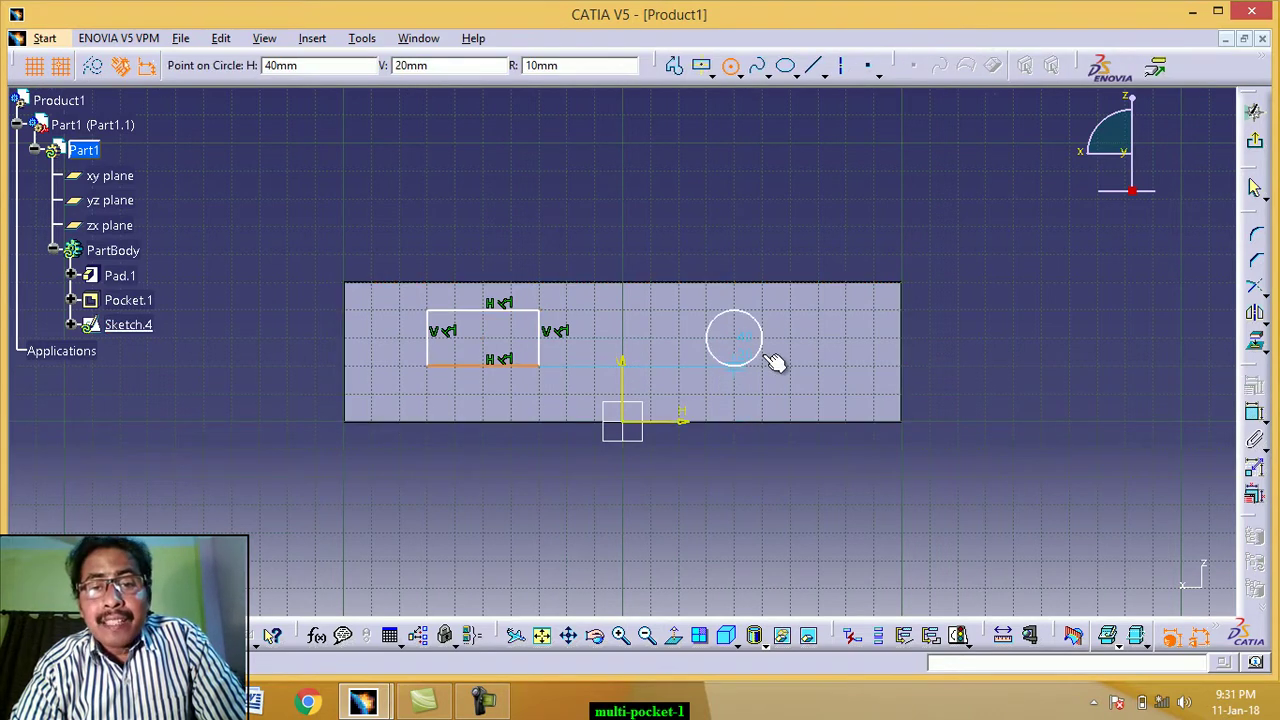
{"action": "left_click", "coordinate": [775, 362]}
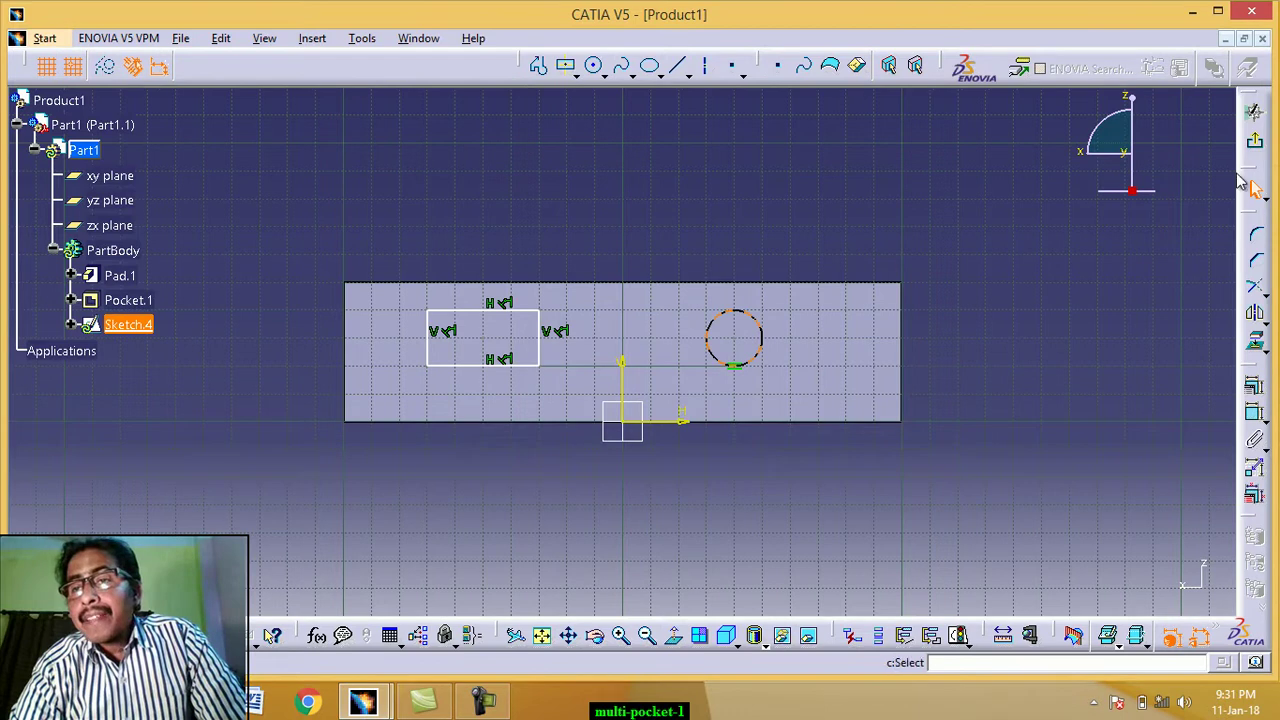
Exit the sketcher and start a Multi-Pocket on the side sketch with second-limit options shown
{"action": "left_click", "coordinate": [1260, 145]}
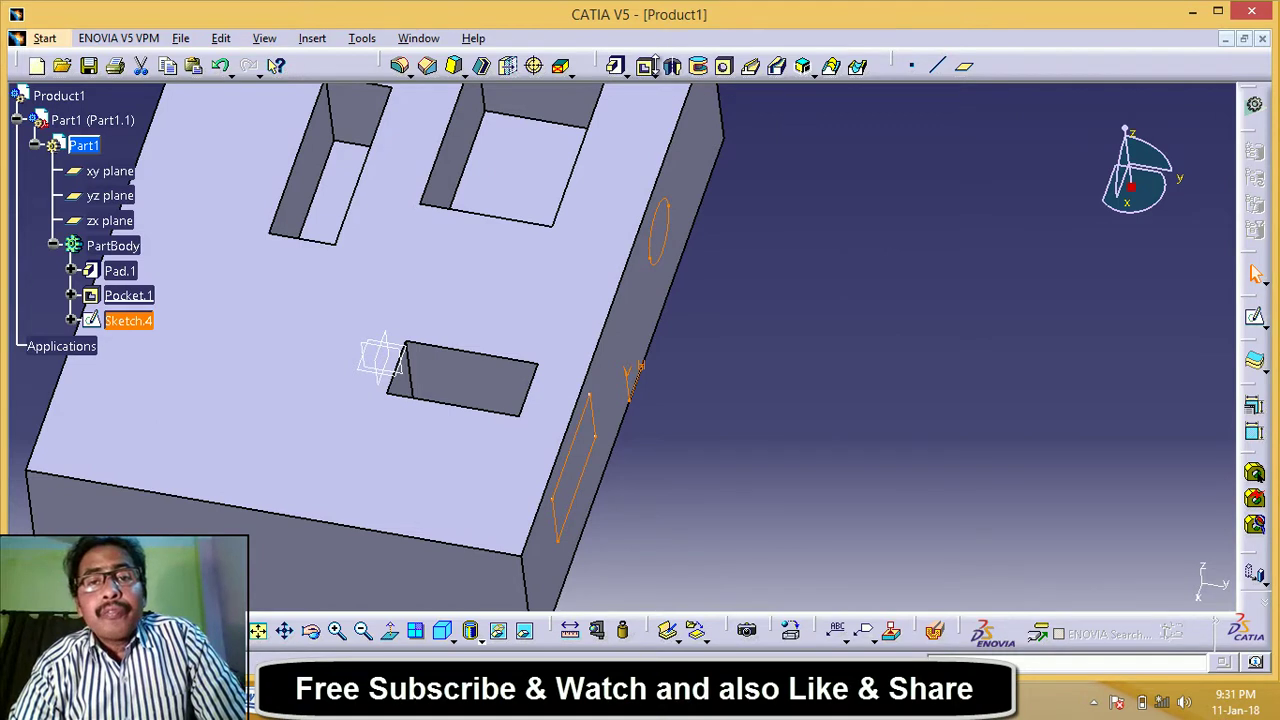
{"action": "left_click", "coordinate": [652, 72]}
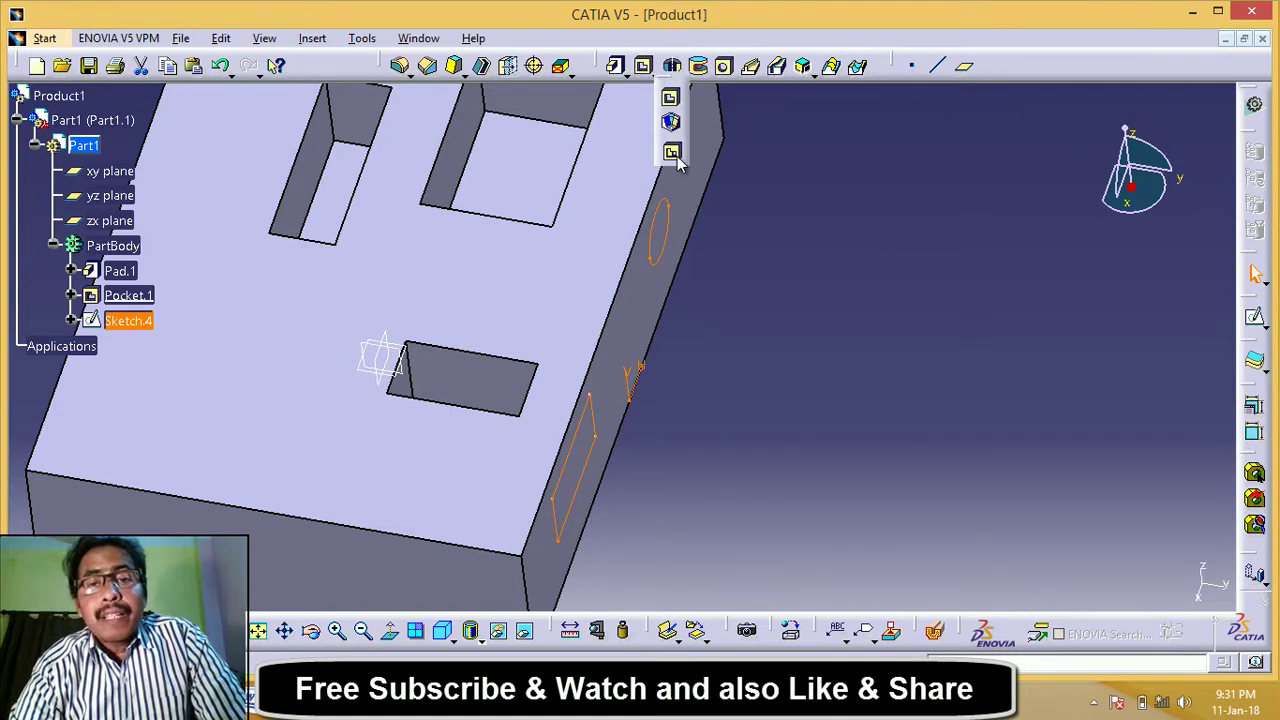
{"action": "left_click", "coordinate": [674, 155]}
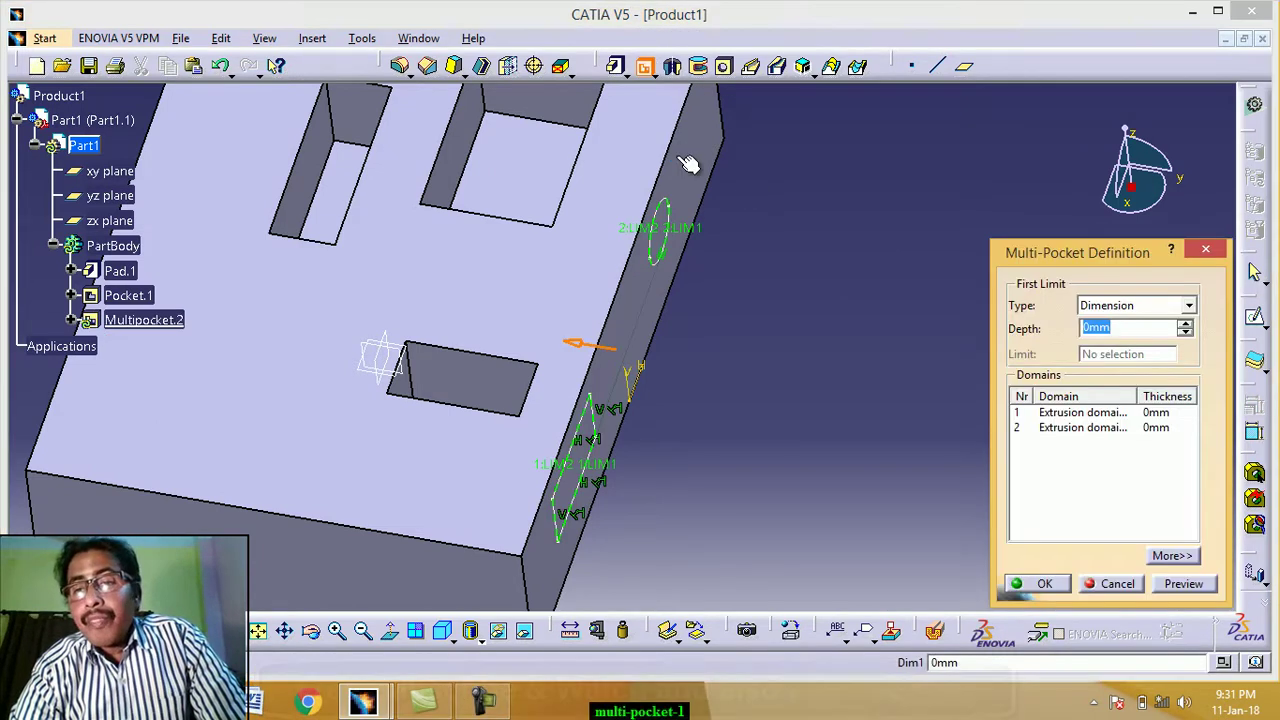
{"action": "left_click", "coordinate": [1176, 556]}
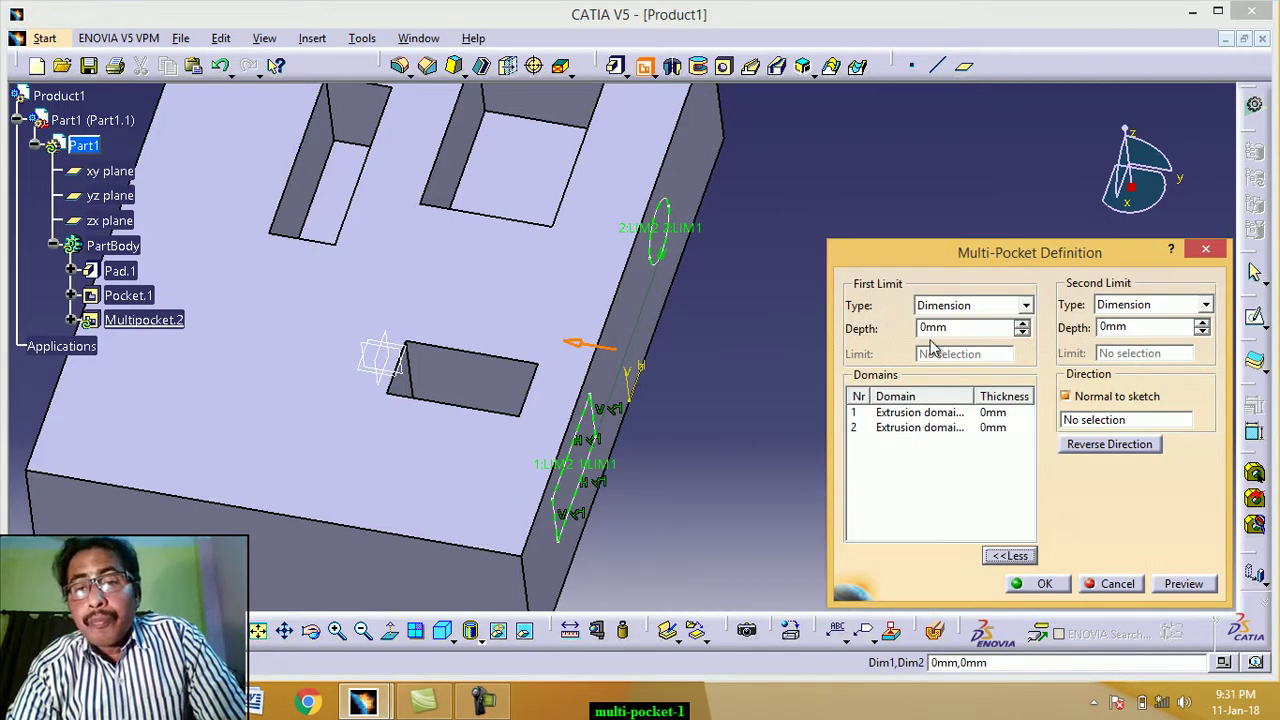
Give the rectangle domain a 30 mm first limit and 20 mm second limit, previewing the cut
{"action": "left_click", "coordinate": [896, 414]}
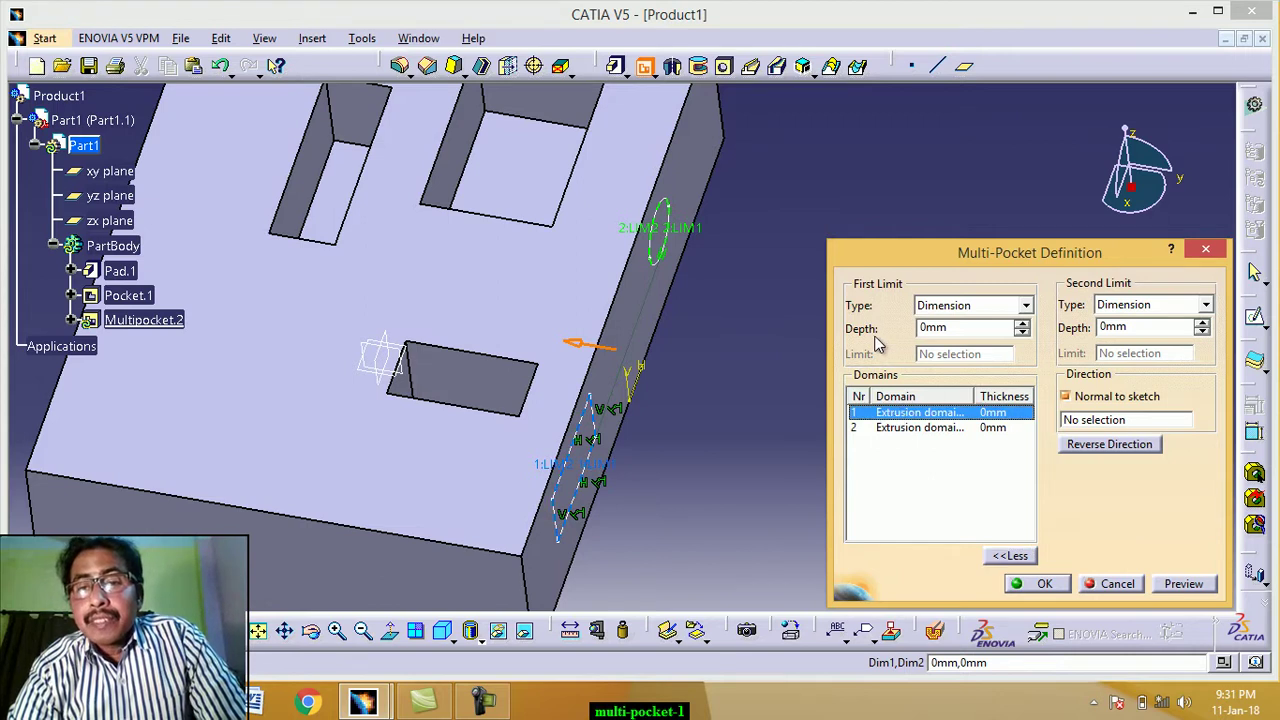
{"action": "left_click_drag", "start_coordinate": [955, 328], "coordinate": [905, 328]}
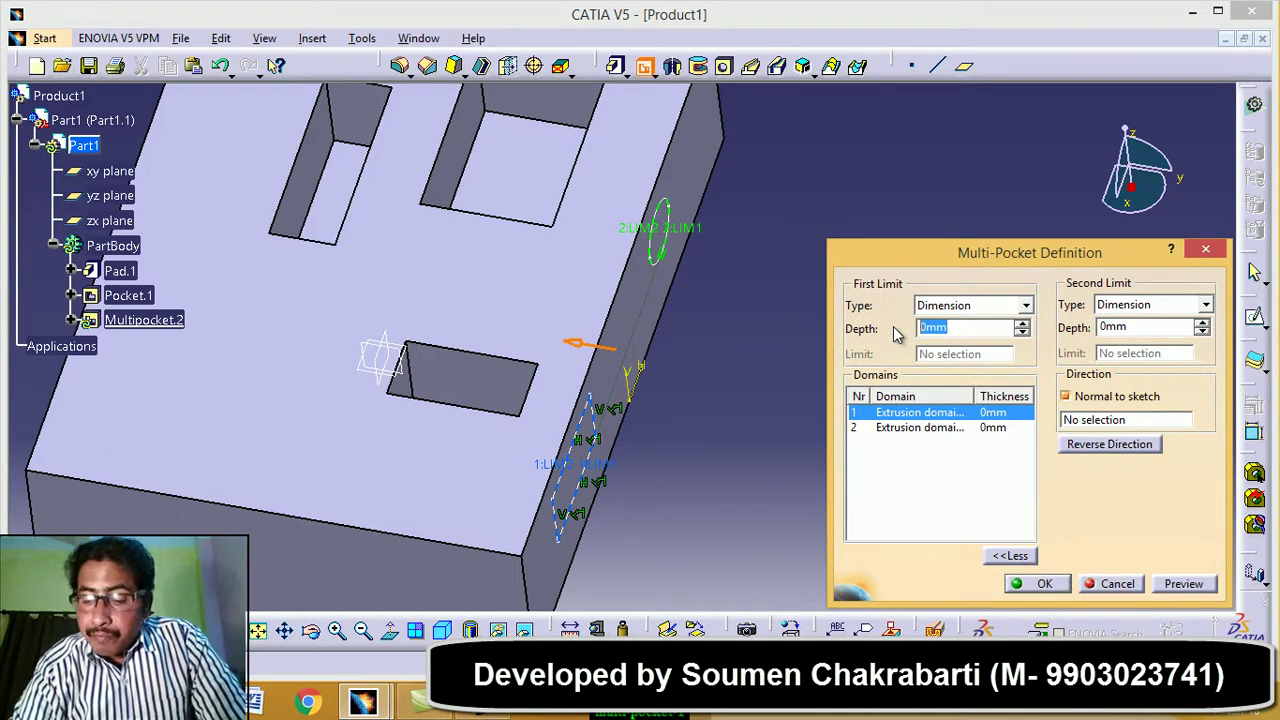
{"action": "type", "text": "30"}
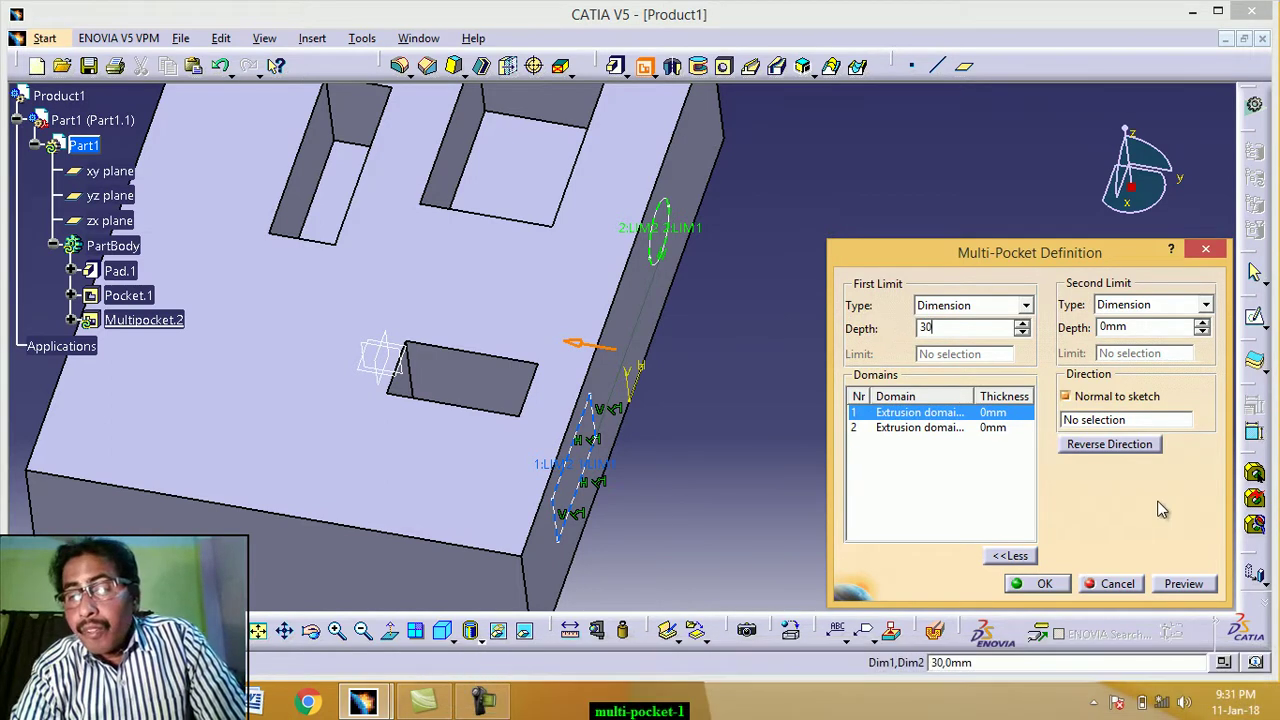
{"action": "left_click", "coordinate": [1183, 584]}
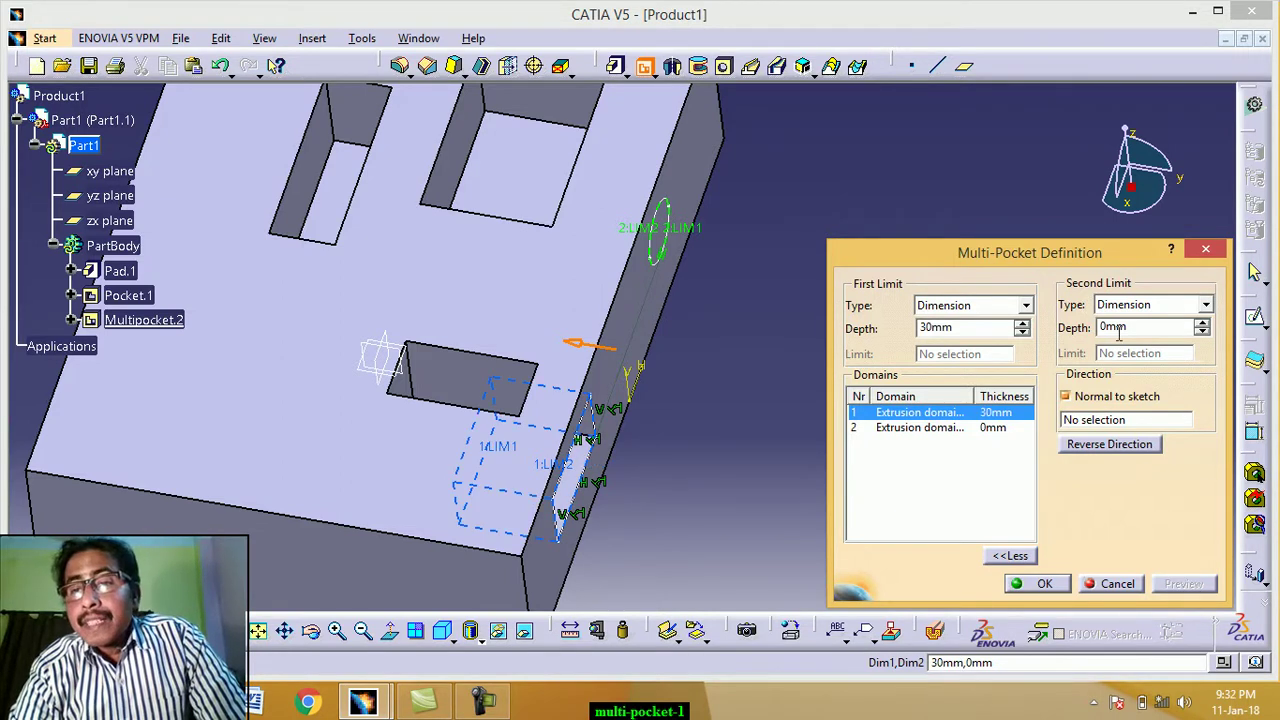
{"action": "left_click_drag", "start_coordinate": [1137, 332], "coordinate": [1082, 328]}
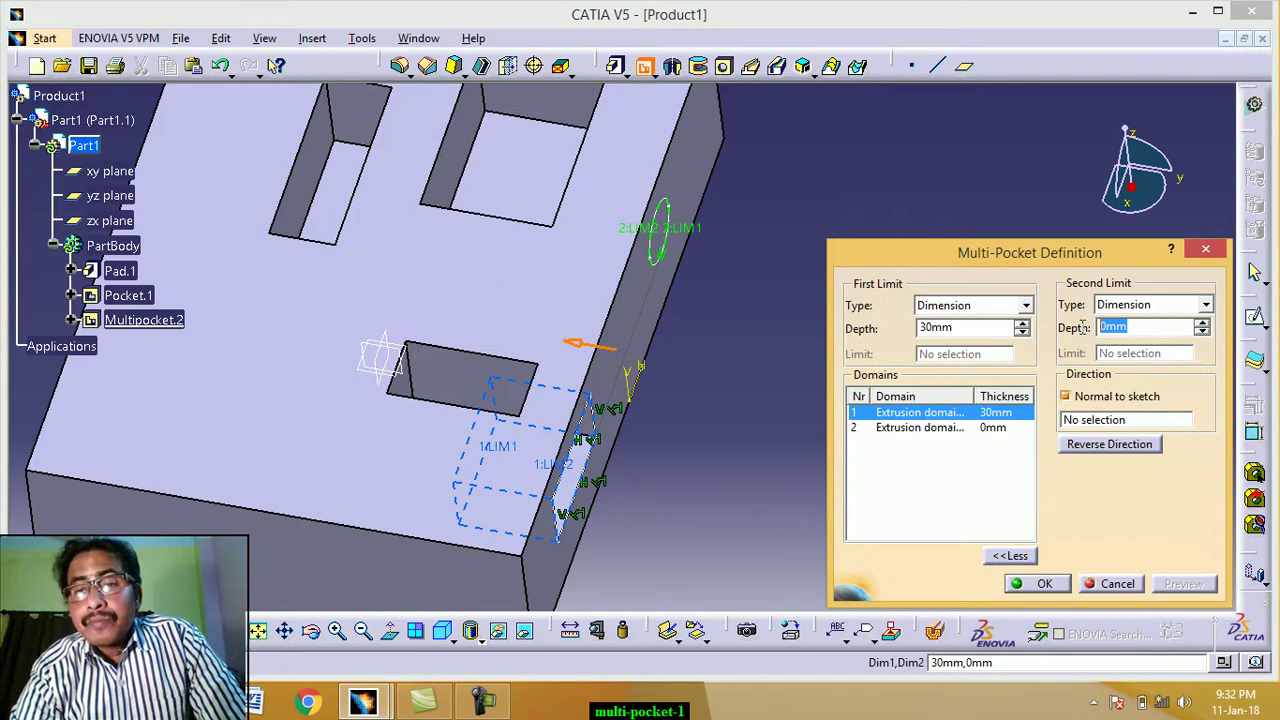
{"action": "type", "text": "2"}
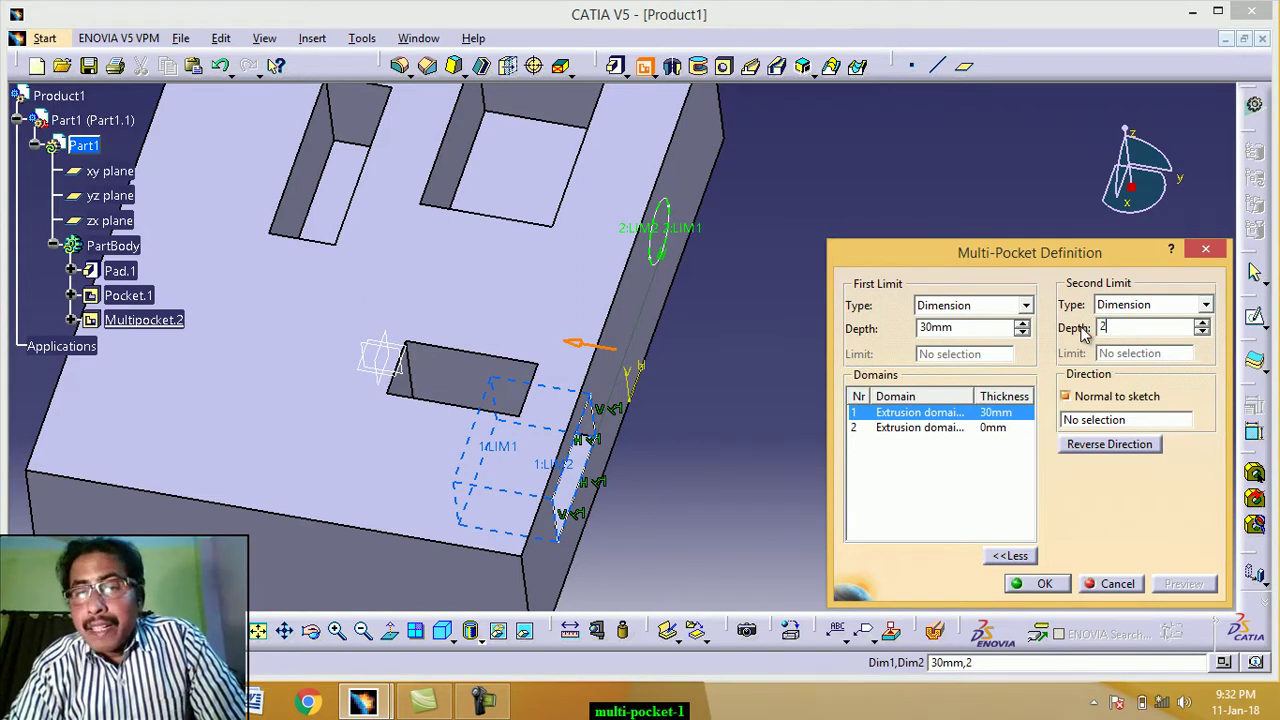
{"action": "type", "text": "0"}
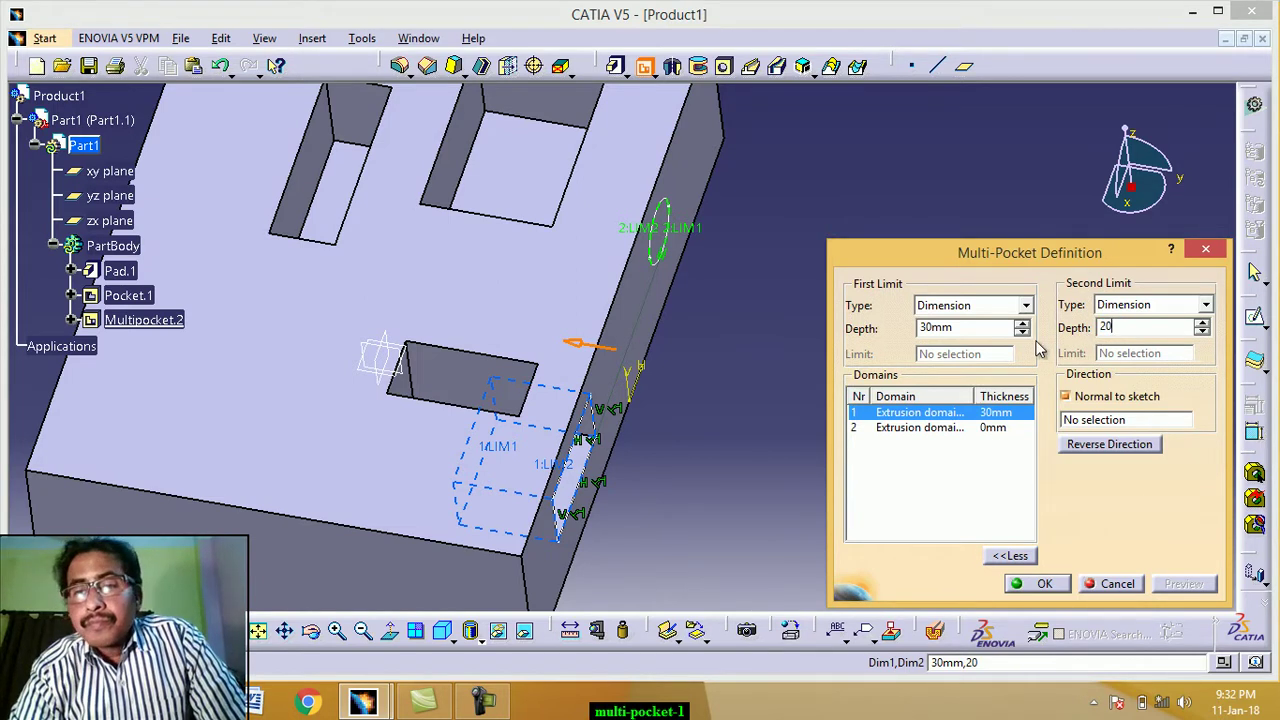
{"action": "left_click", "coordinate": [1005, 333]}
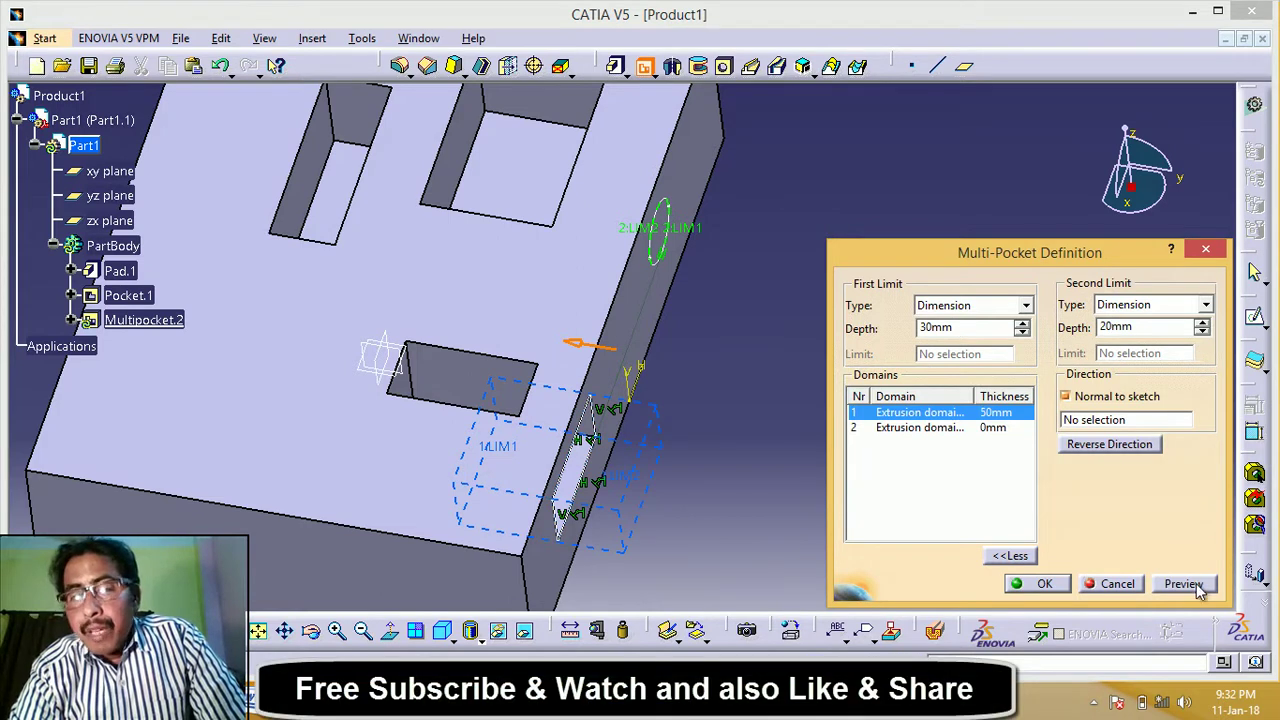
{"action": "left_click", "coordinate": [1197, 589]}
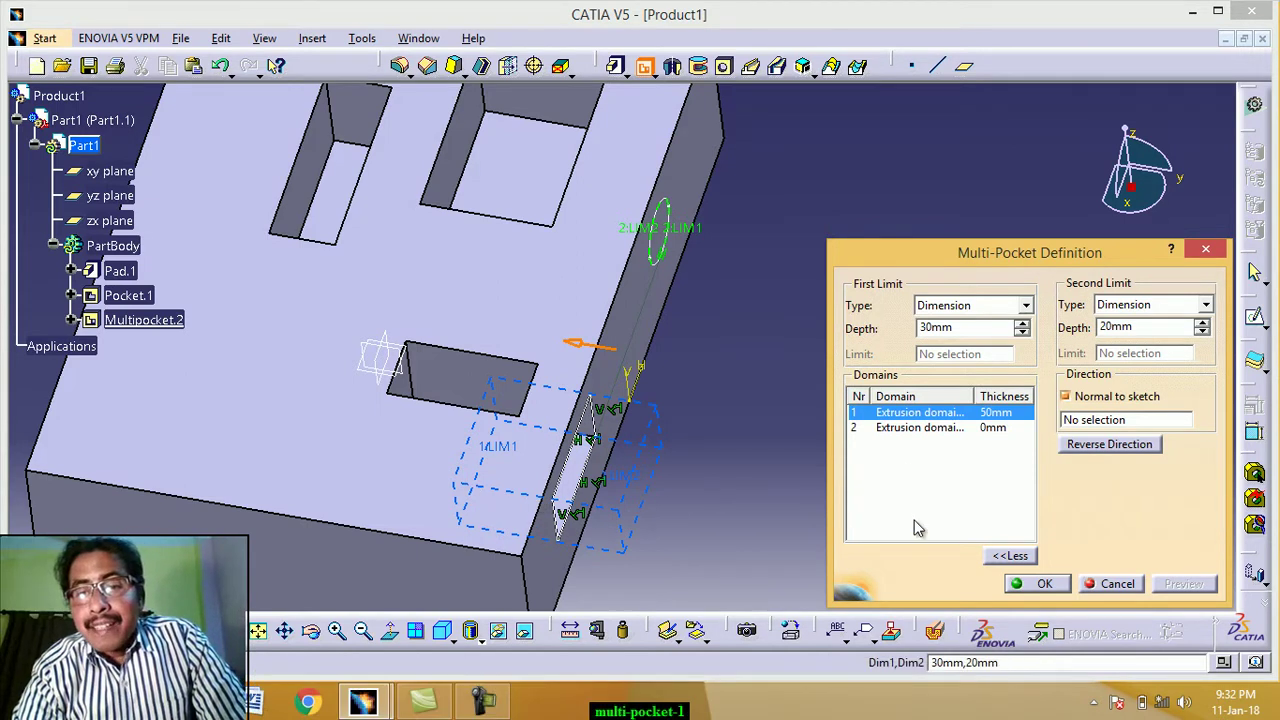
{"action": "left_click", "coordinate": [913, 430]}
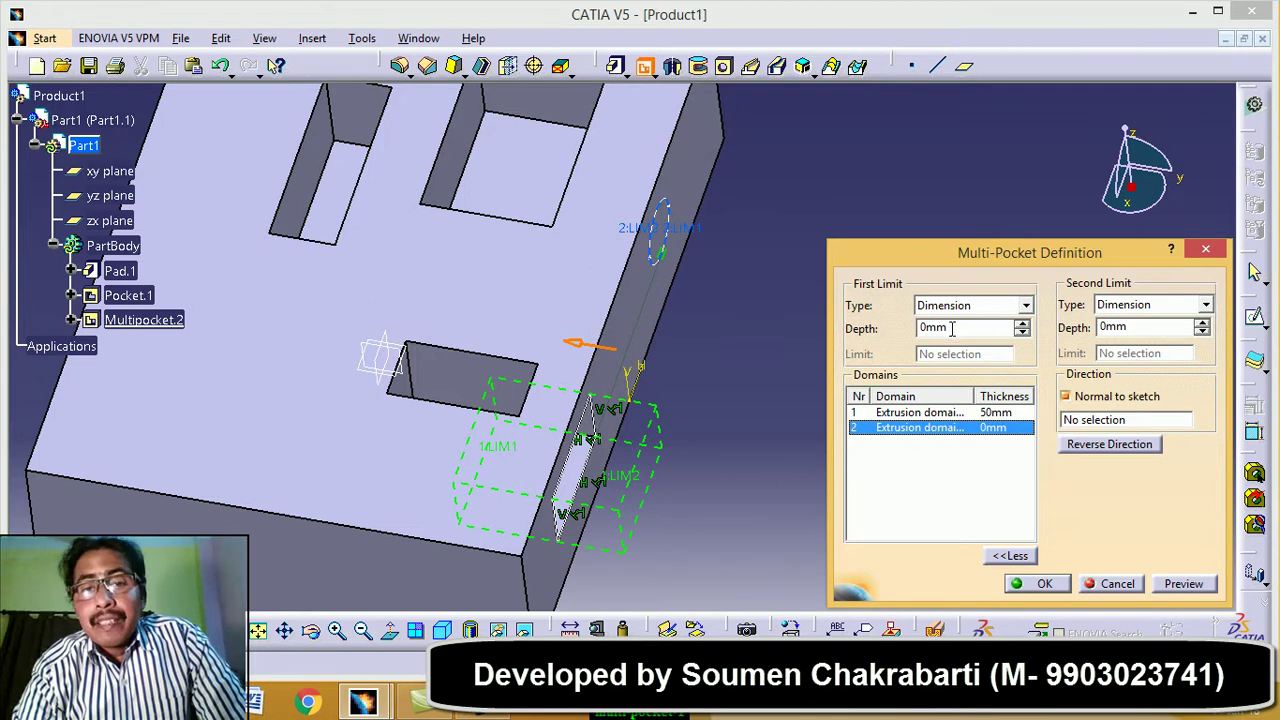
Set the circle domain limits to 10 mm and 50 mm, preview, and confirm the multi-pocket
{"action": "left_click_drag", "start_coordinate": [953, 328], "coordinate": [901, 328]}
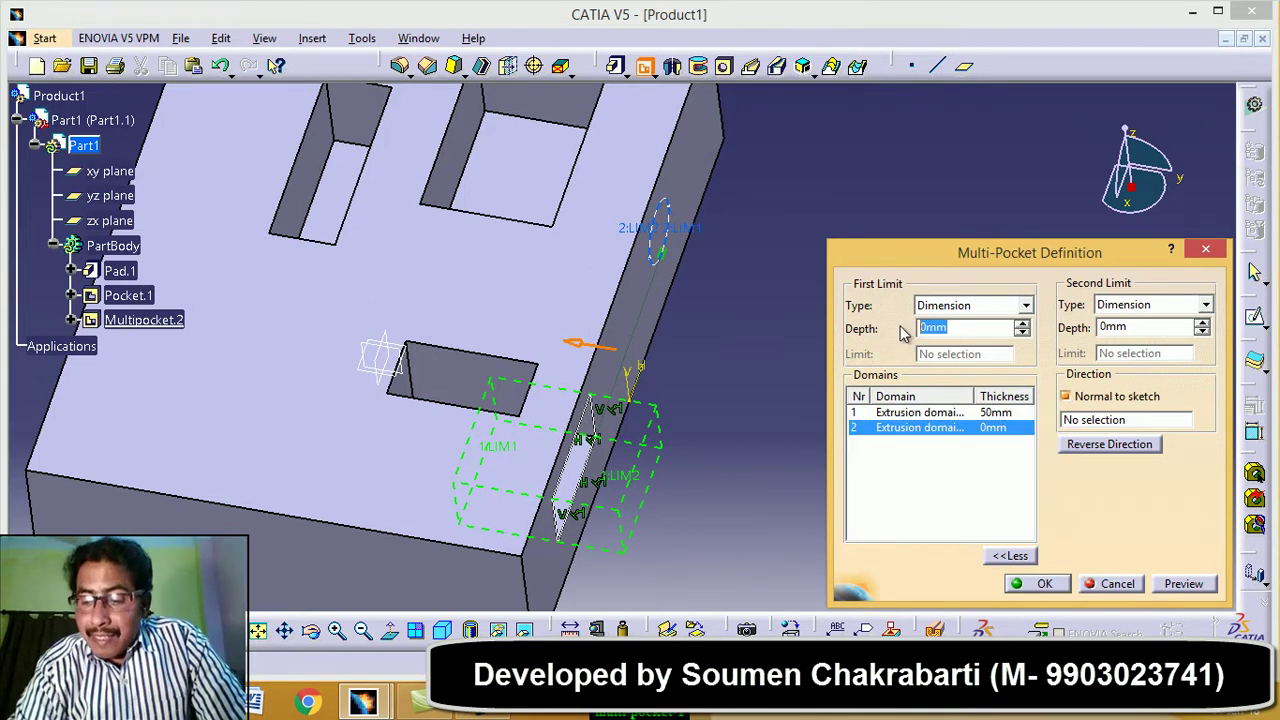
{"action": "type", "text": "10"}
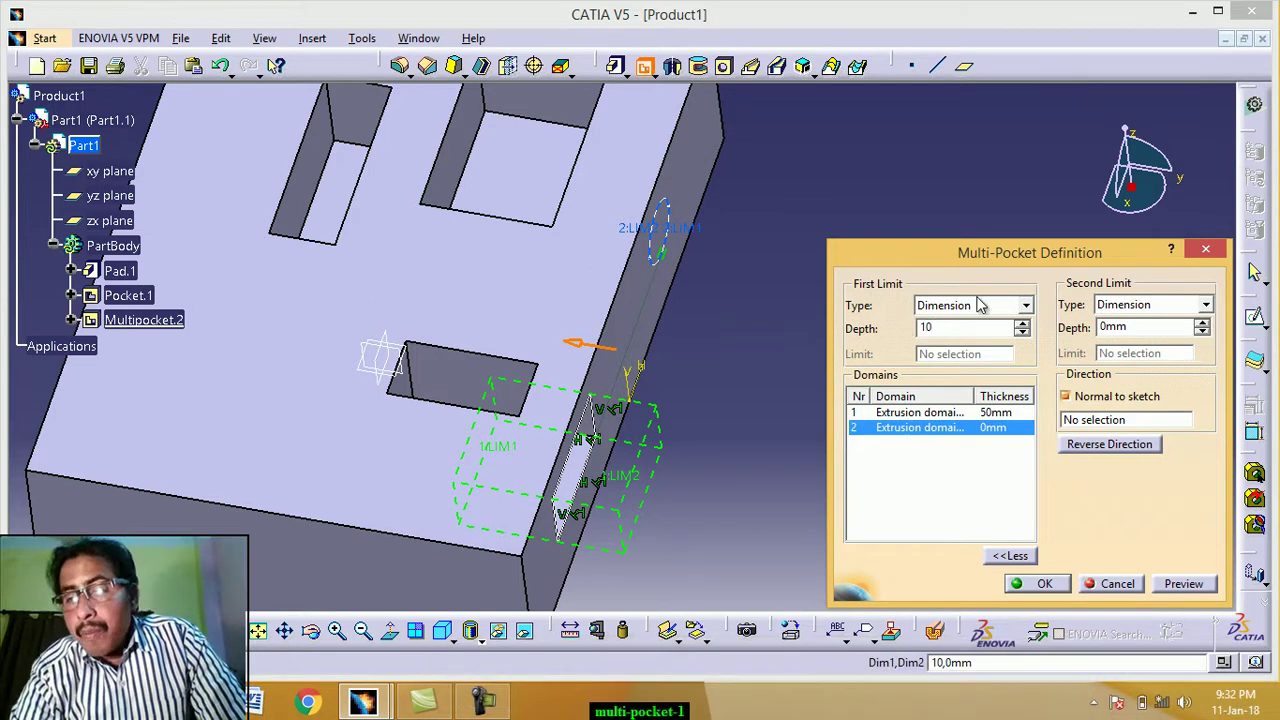
{"action": "left_click", "coordinate": [1183, 588]}
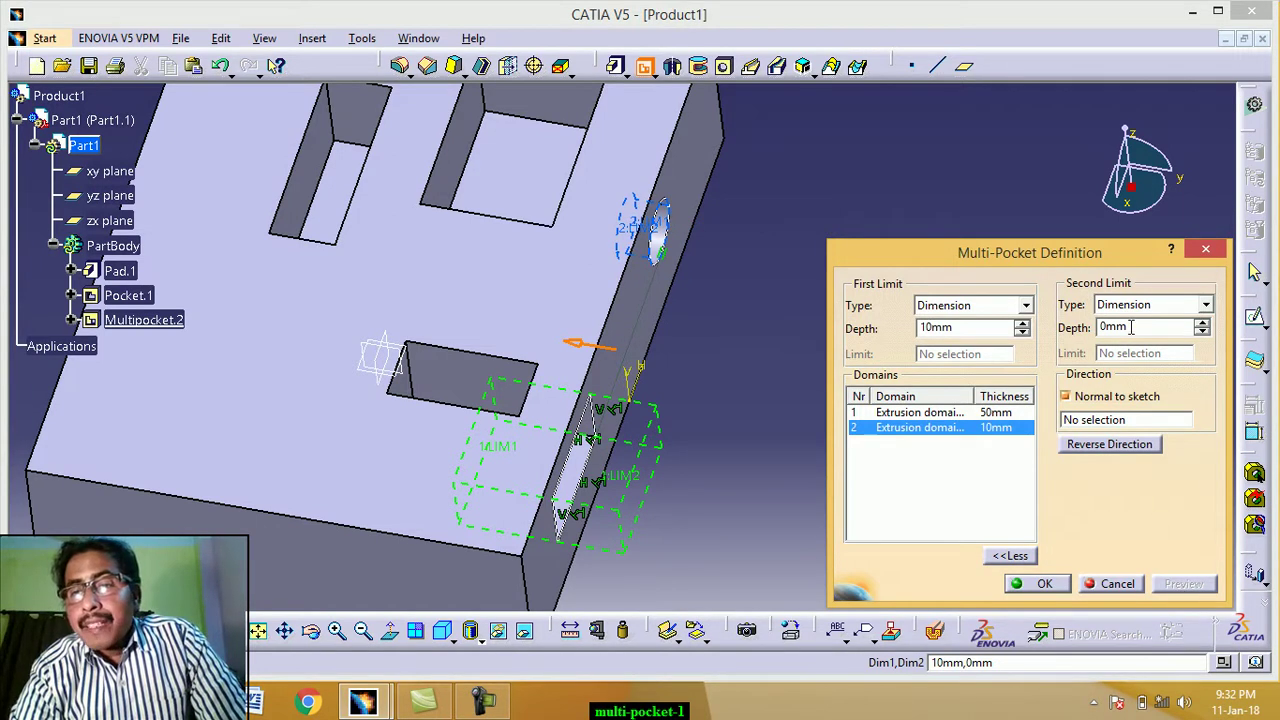
{"action": "left_click_drag", "start_coordinate": [1132, 327], "coordinate": [1090, 327]}
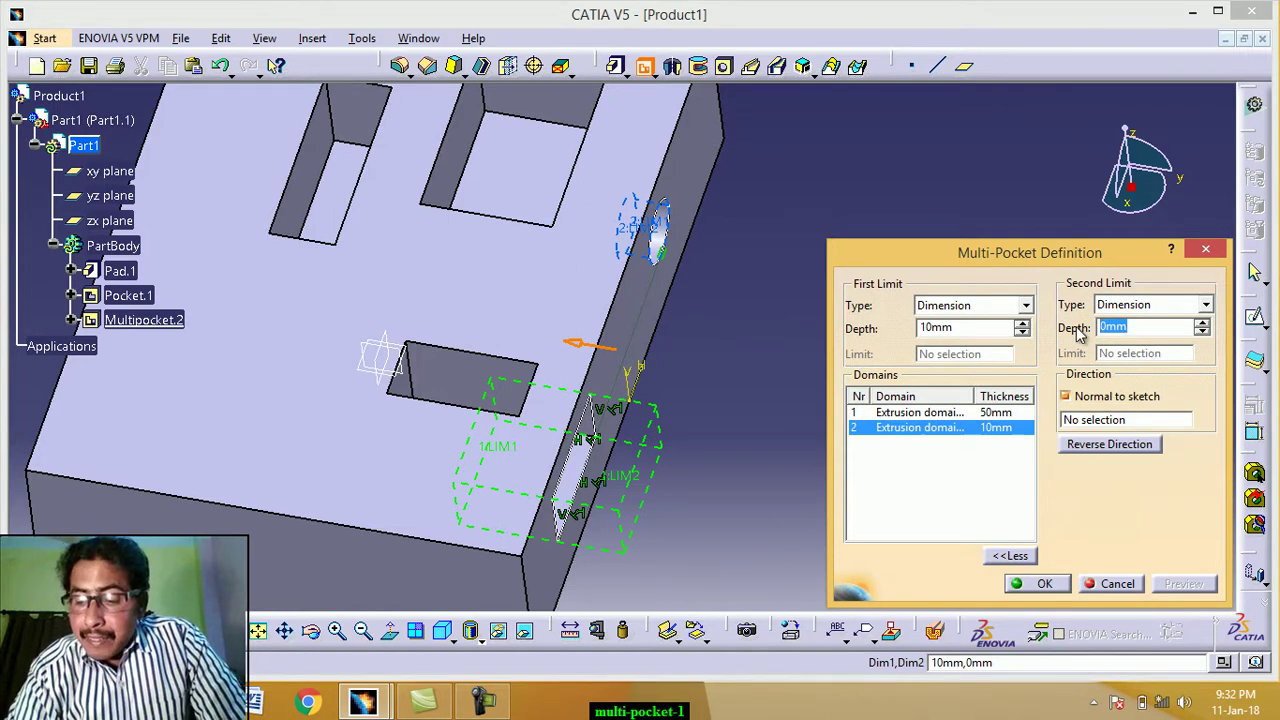
{"action": "type", "text": "50"}
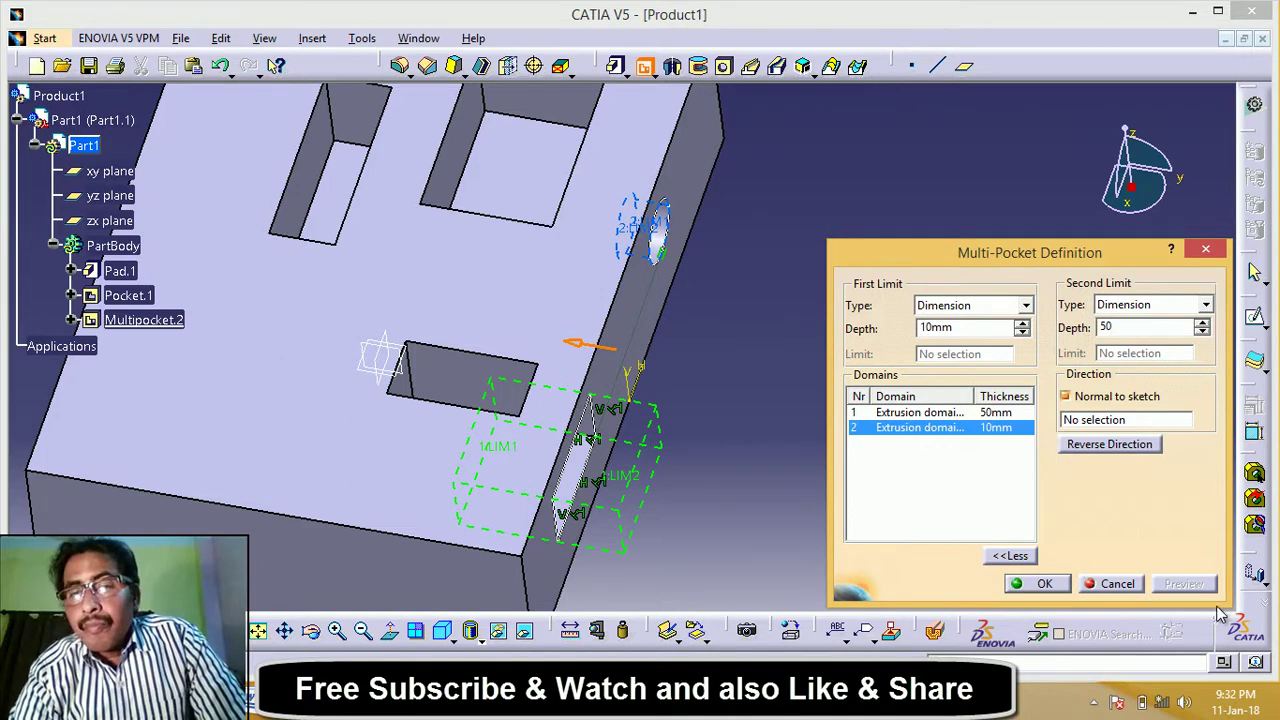
{"action": "left_click", "coordinate": [978, 327]}
{"action": "left_click", "coordinate": [1183, 584]}
{"action": "left_click_drag", "start_coordinate": [930, 262], "coordinate": [1007, 192]}
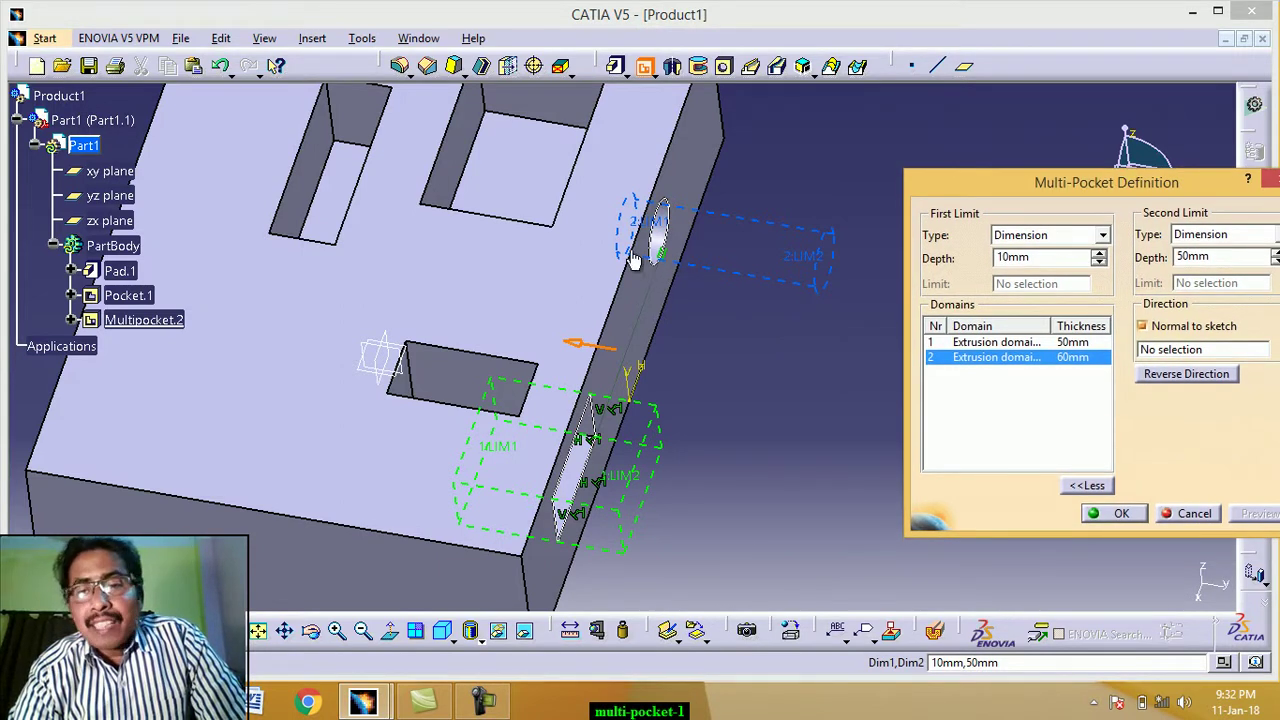
{"action": "left_click", "coordinate": [1122, 514]}
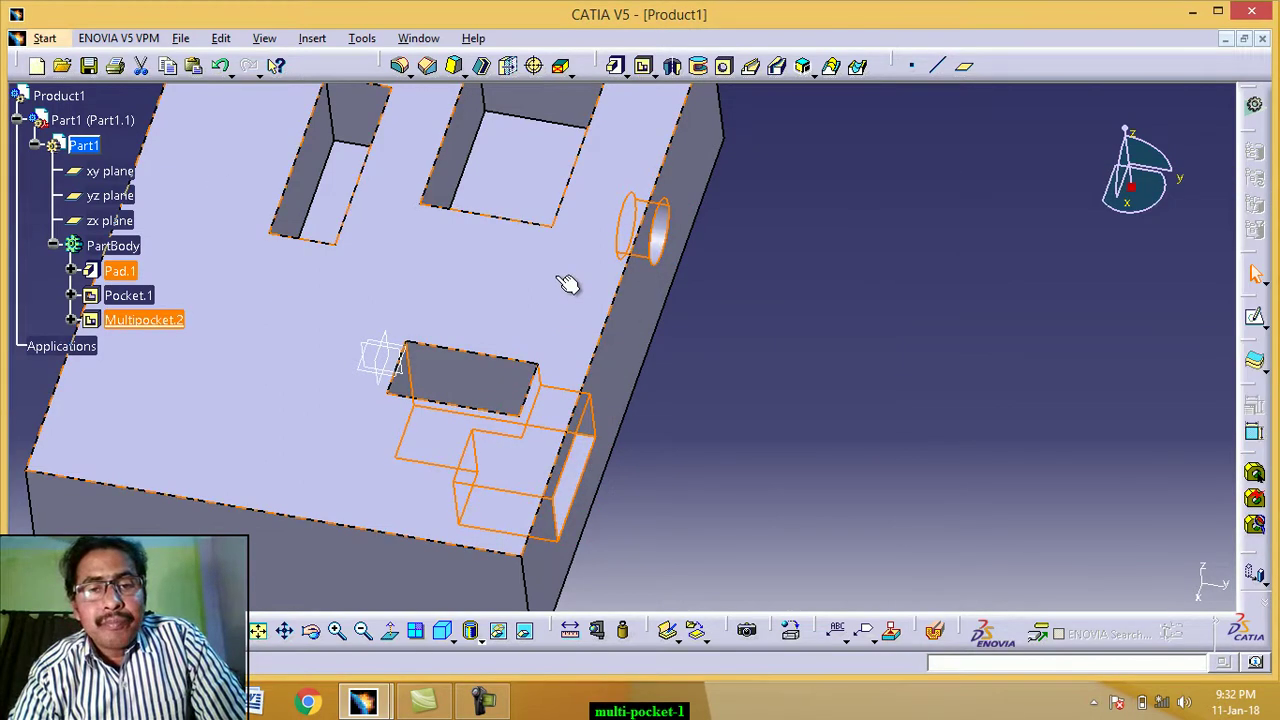